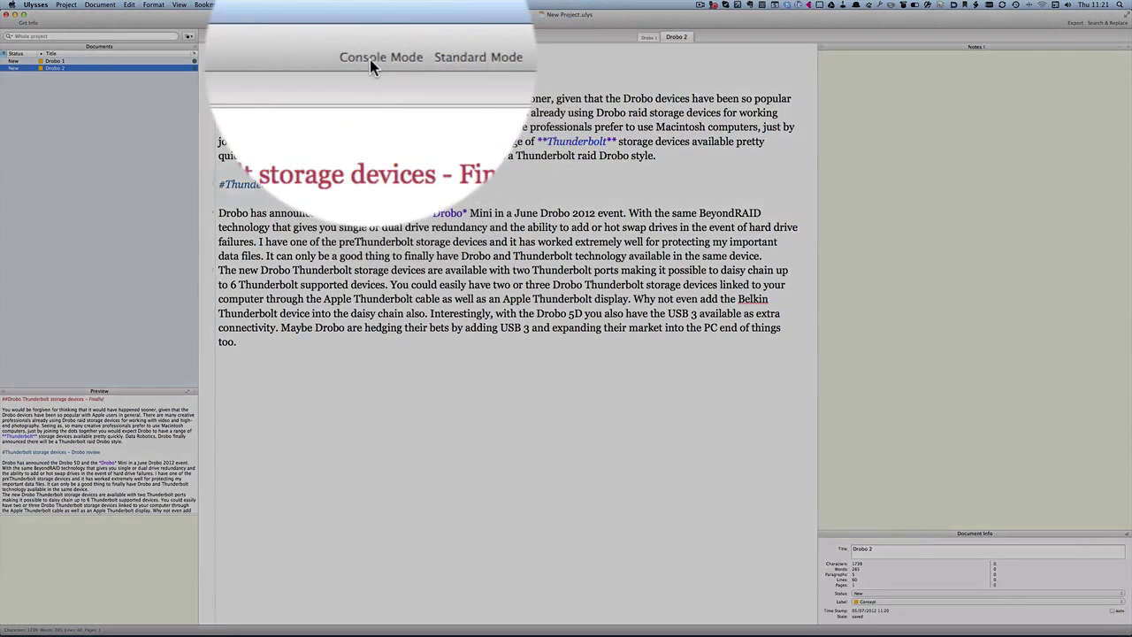
Try full-screen writing, return to the editor, and hide the browser and preview panes.
left_click(374, 22)
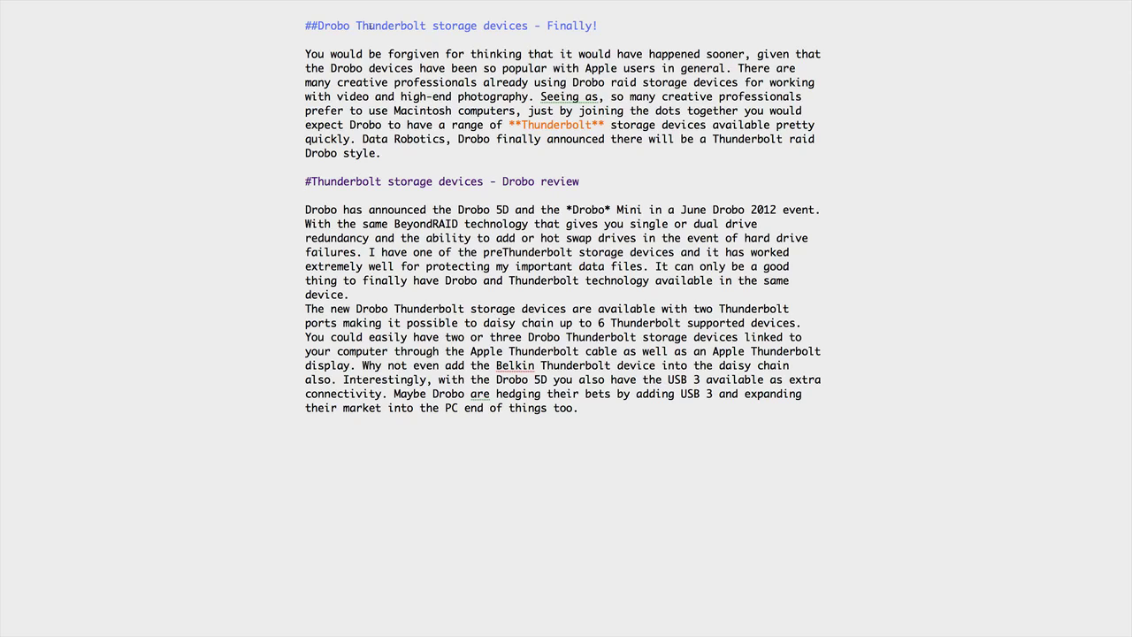
key("Escape")
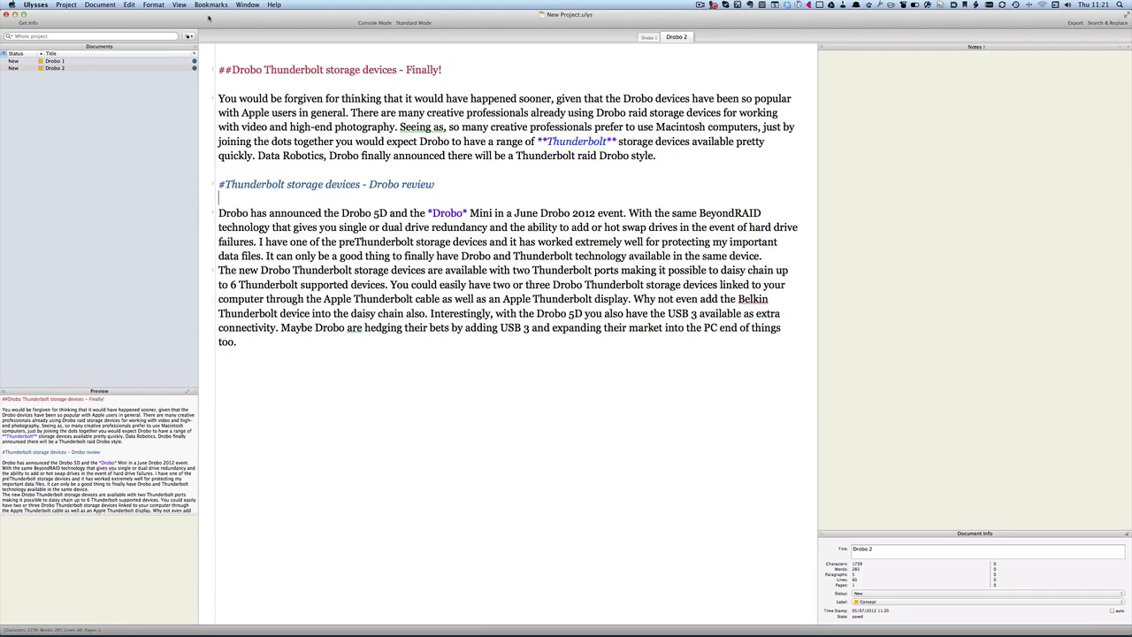
left_click(179, 5)
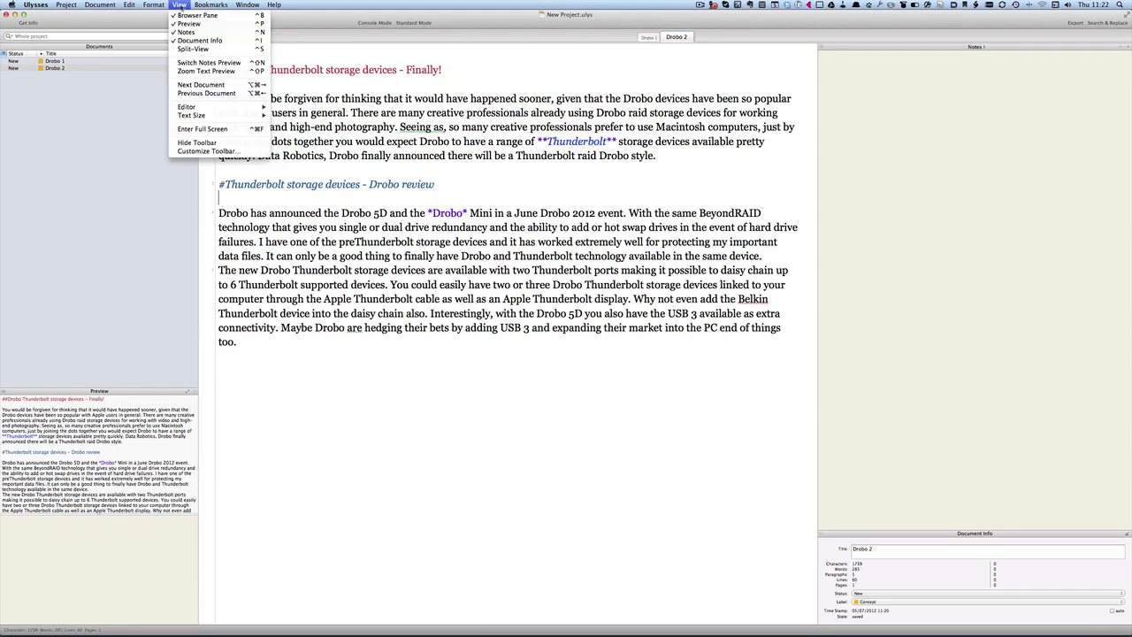
left_click(187, 21)
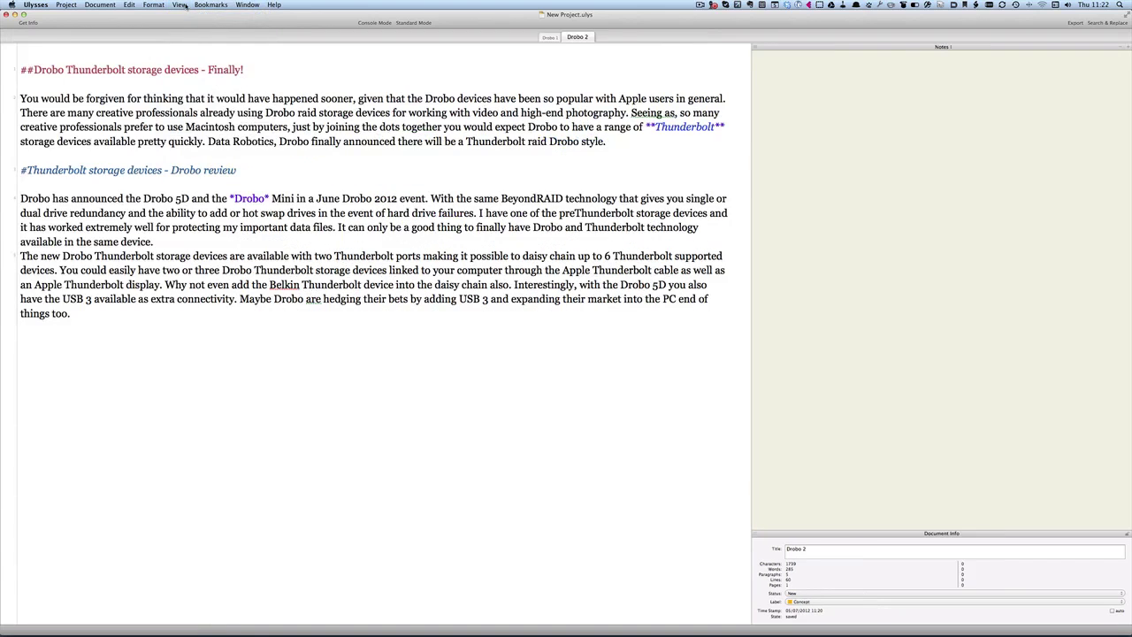
Hide the notes and document info panels, then bring all hidden panels back.
left_click(179, 5)
left_click(196, 24)
left_click(179, 5)
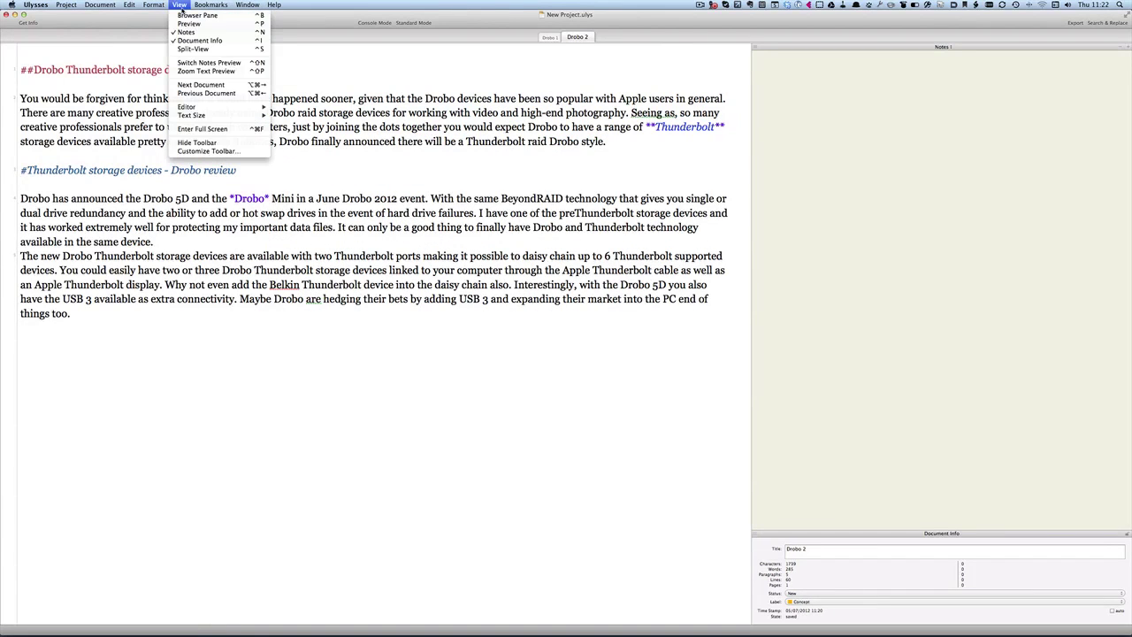
left_click(188, 32)
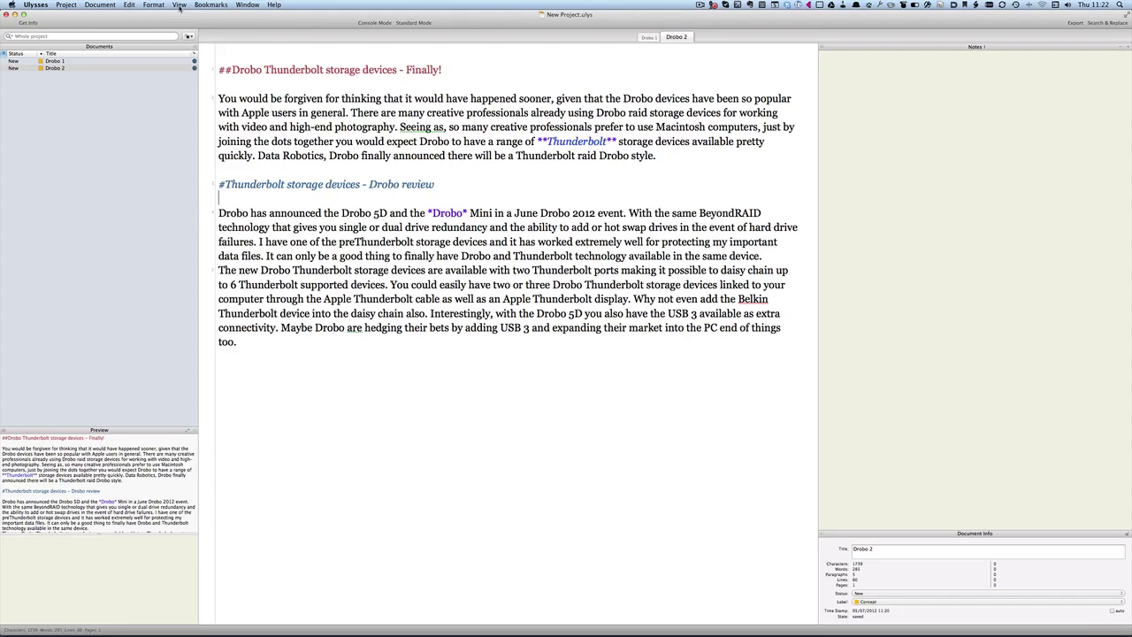
left_click(180, 5)
Split the editor into two panes and switch to the Drobo 1 document.
left_click(193, 48)
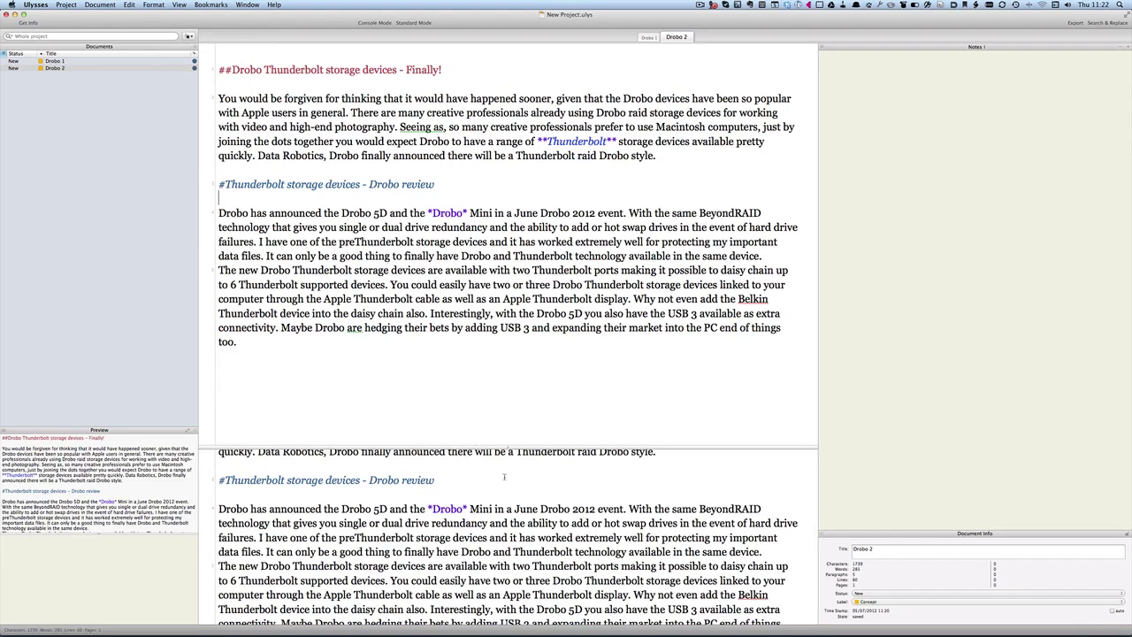
scroll(477, 482, "down", 1)
scroll(499, 477, "up", 4)
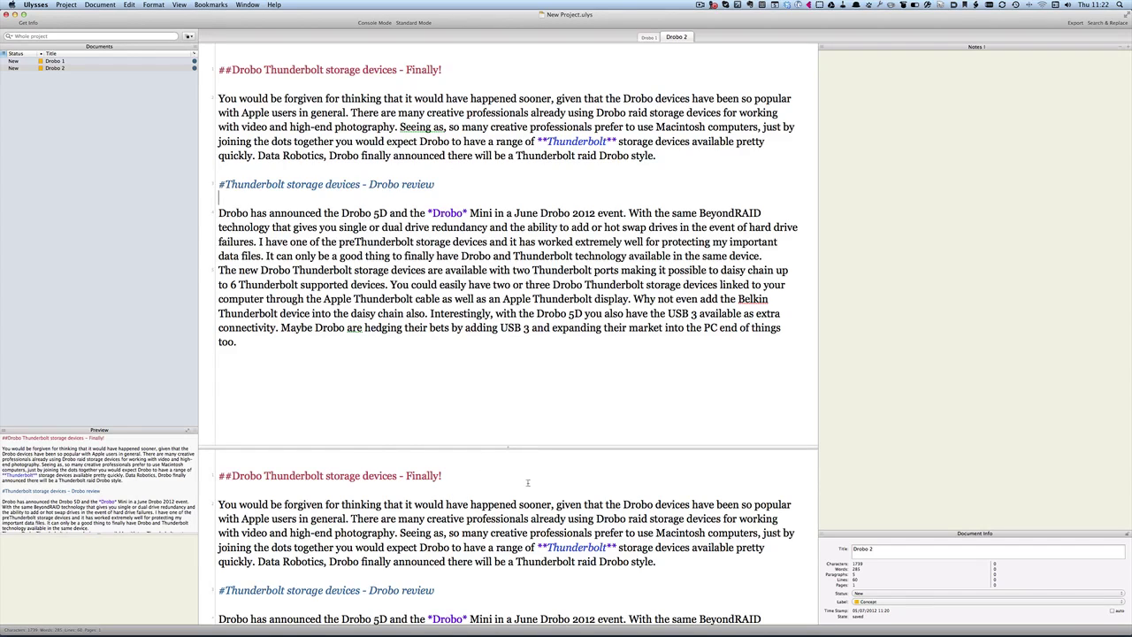
left_click(649, 37)
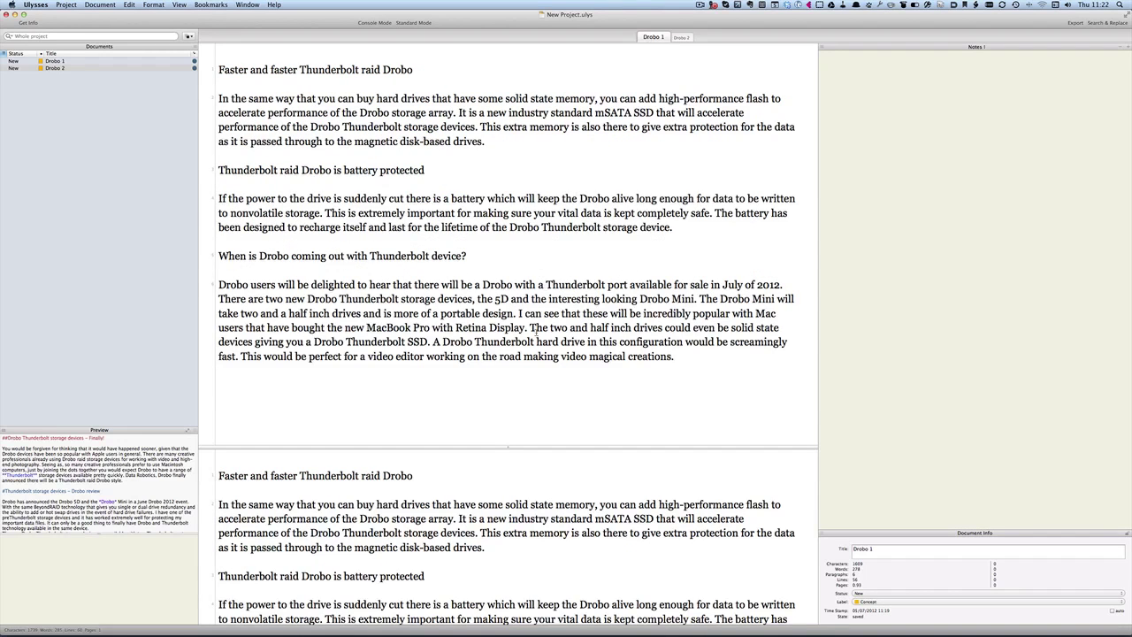
scroll(469, 496, "down", 5)
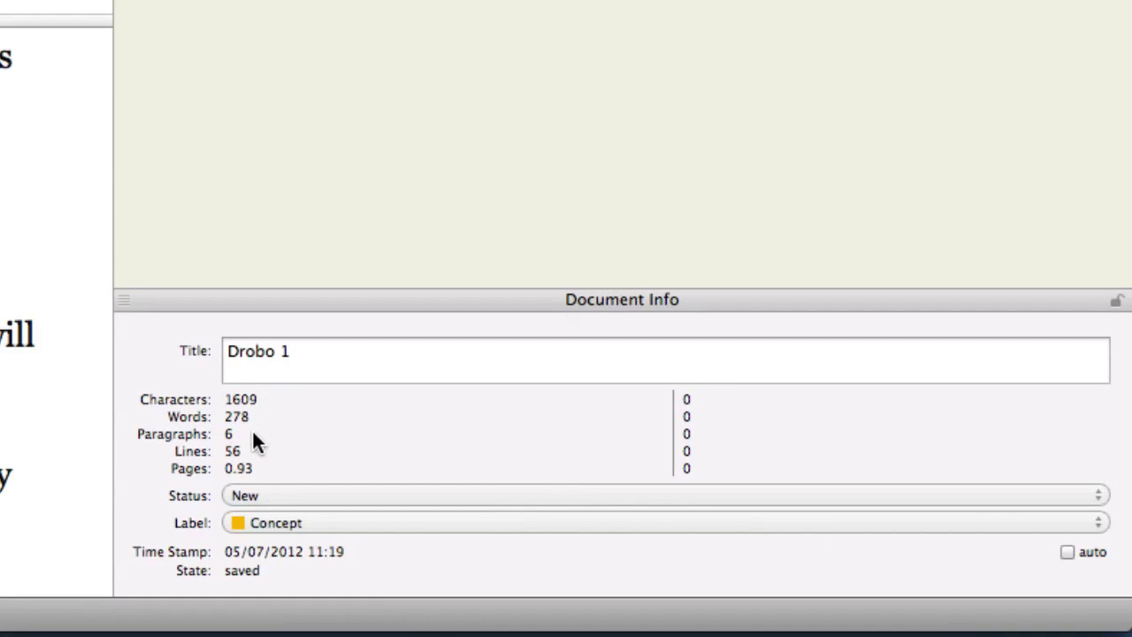
Set Drobo 1's status to Final? and its label to Characters, then save.
left_click(310, 497)
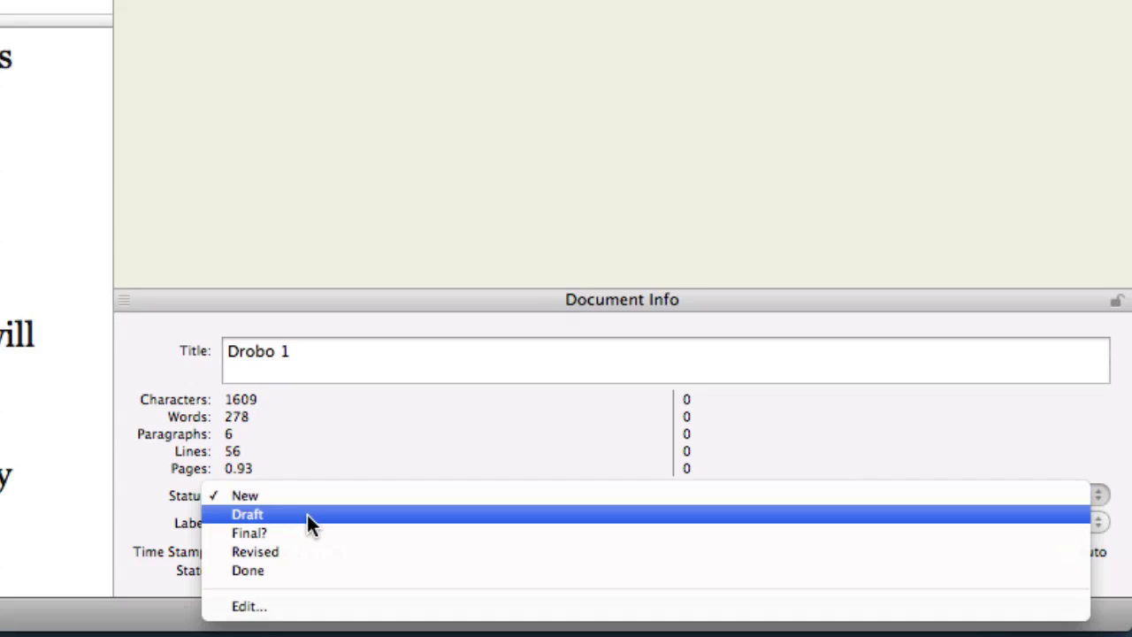
left_click(305, 530)
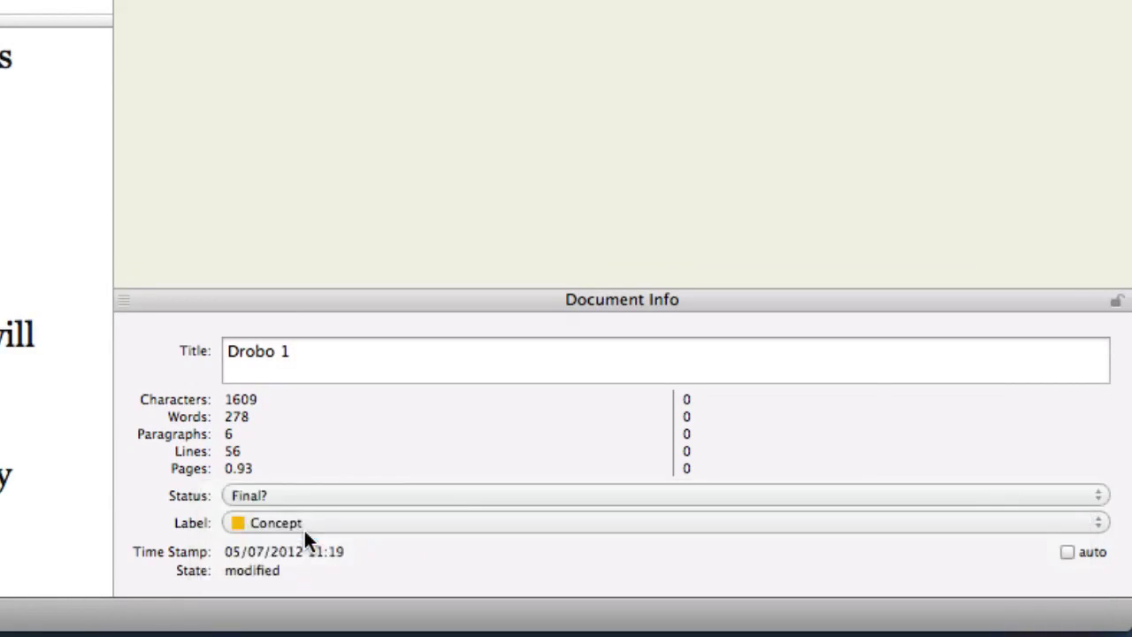
left_click(334, 525)
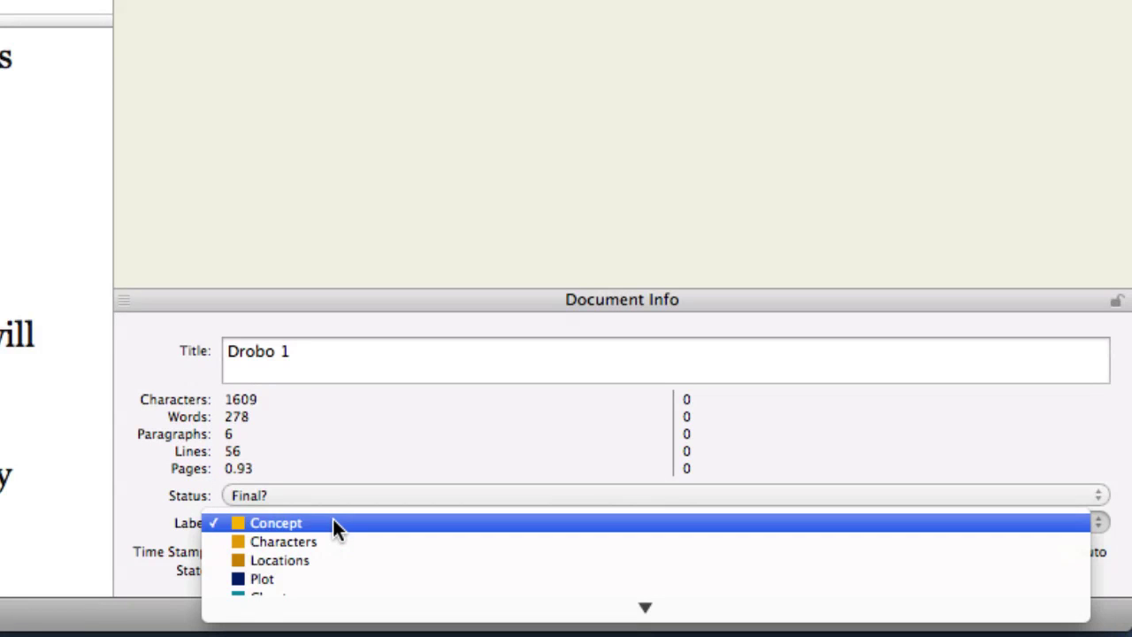
left_click(310, 478)
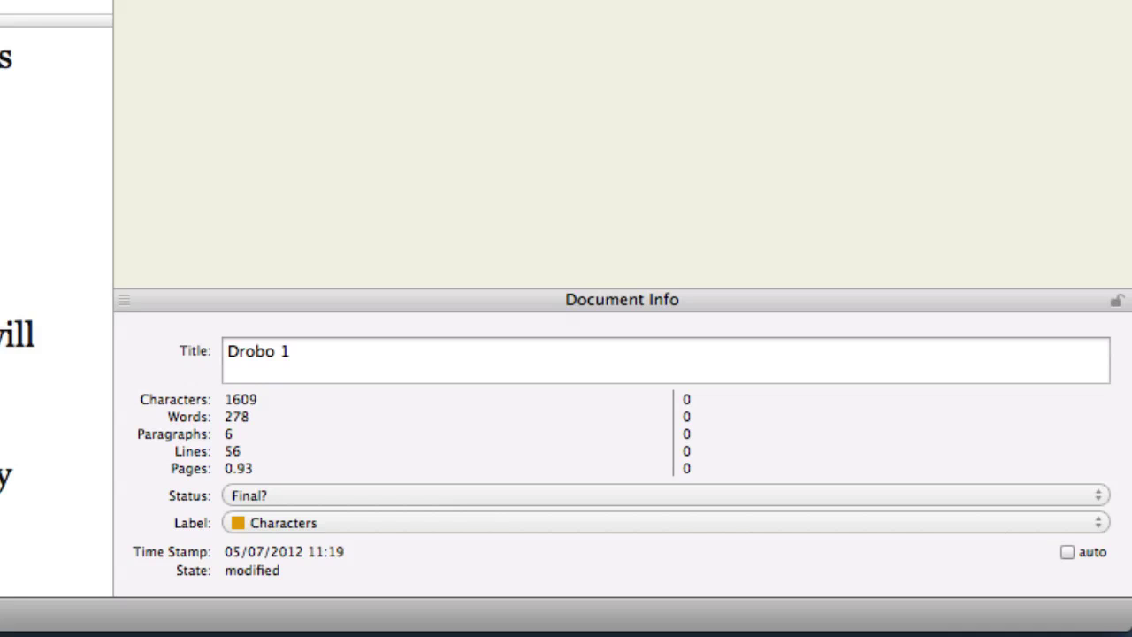
key("cmd+s")
Change Drobo 1's label to Plot and save again.
left_click(384, 523)
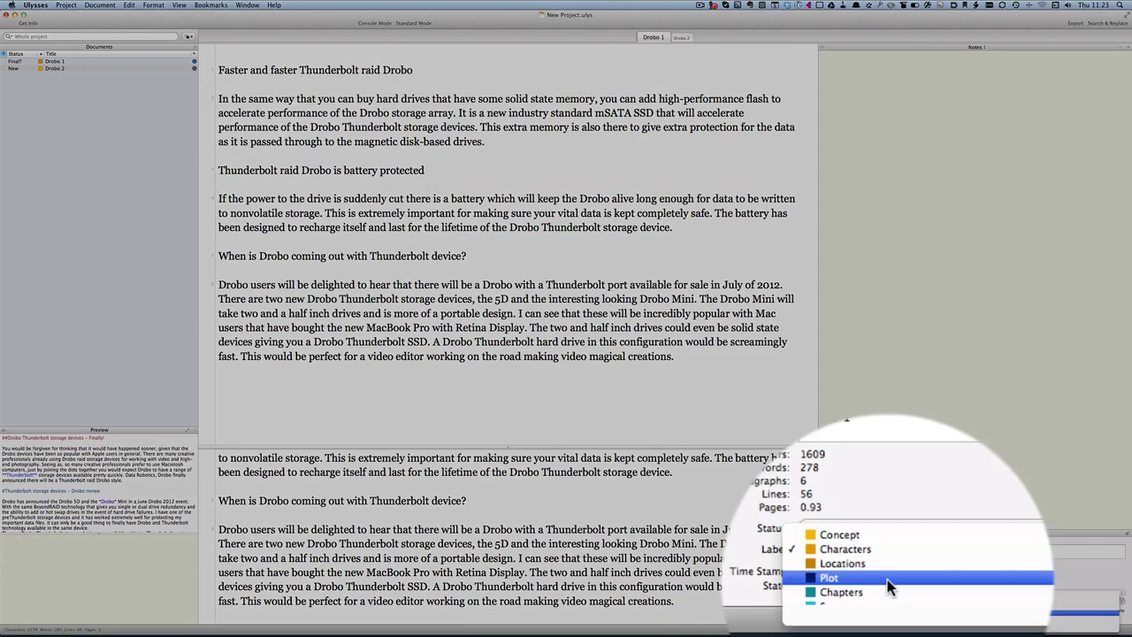
left_click(884, 612)
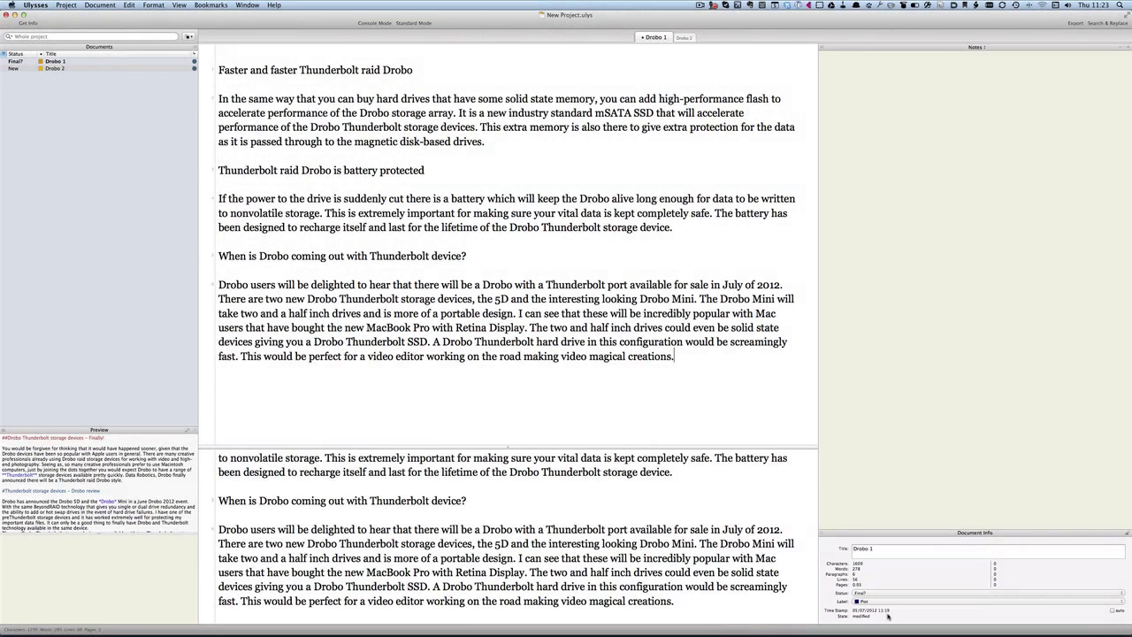
key("super+s")
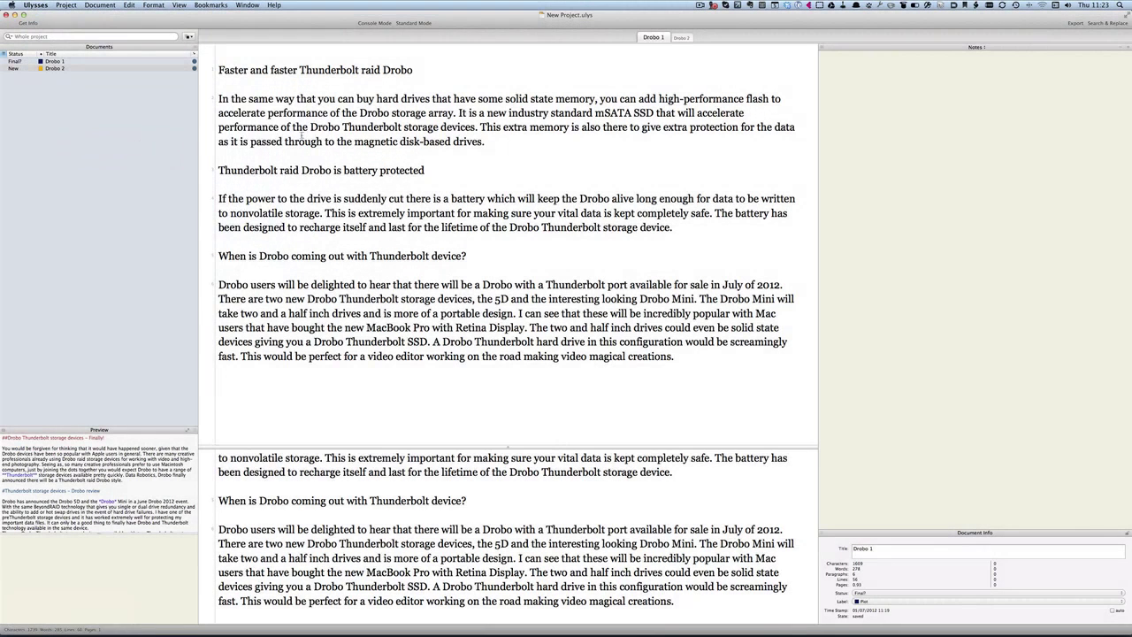
Make the title line a # heading and line 3 a ## subheading.
left_click(220, 70)
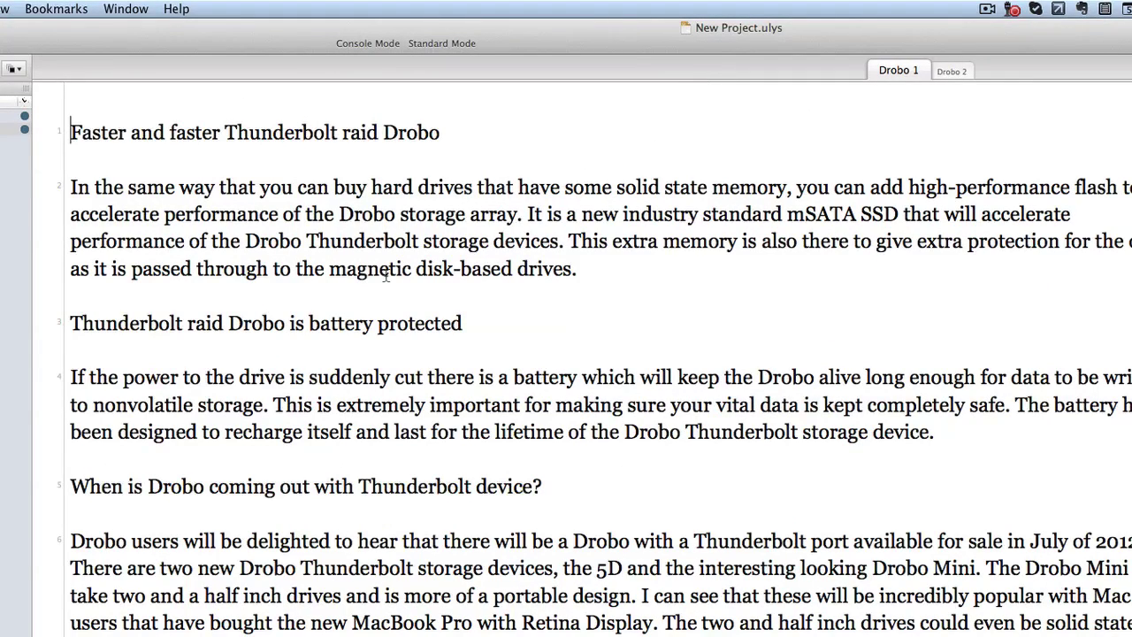
type("#")
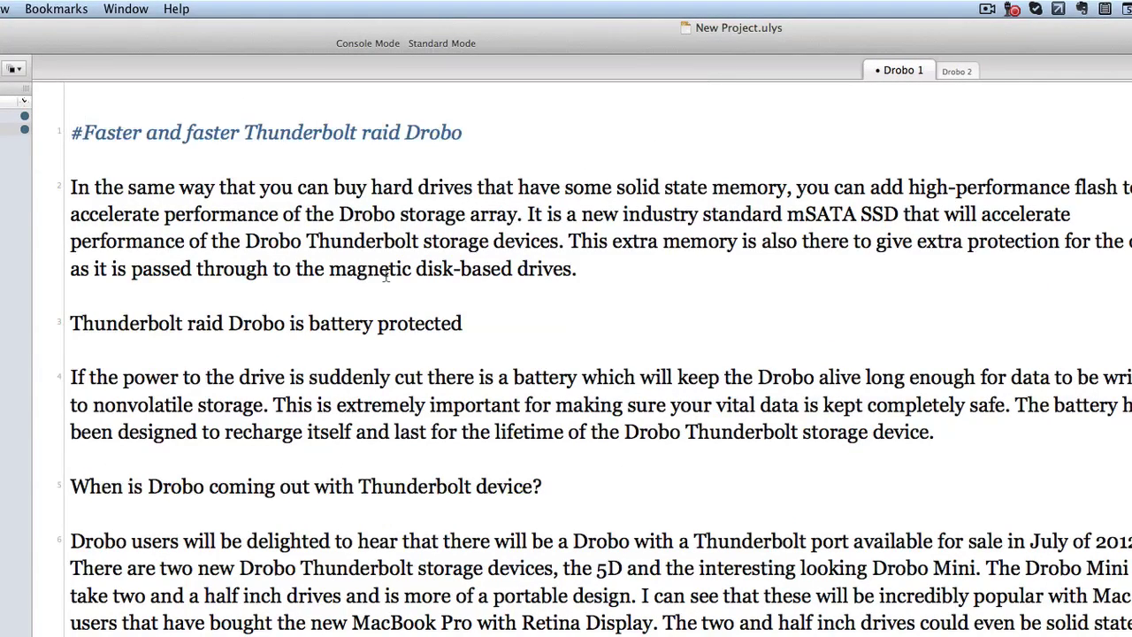
left_click(69, 325)
type("##")
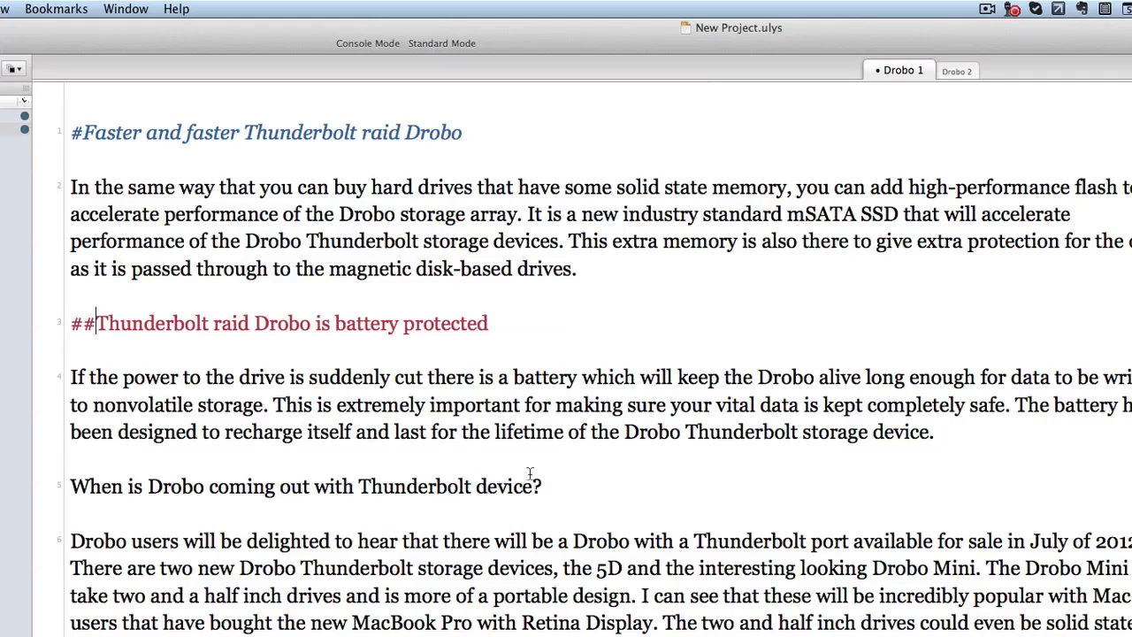
Bold the word 'battery' and emphasise 'Drobo Thunderbolt'.
double_click(541, 378)
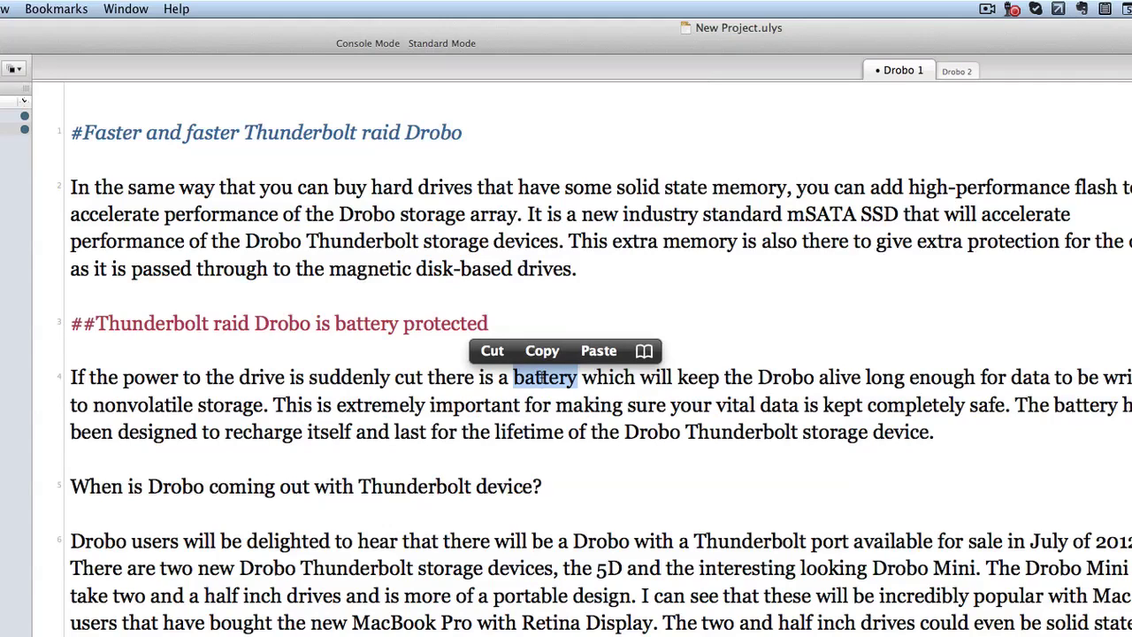
key("super+b")
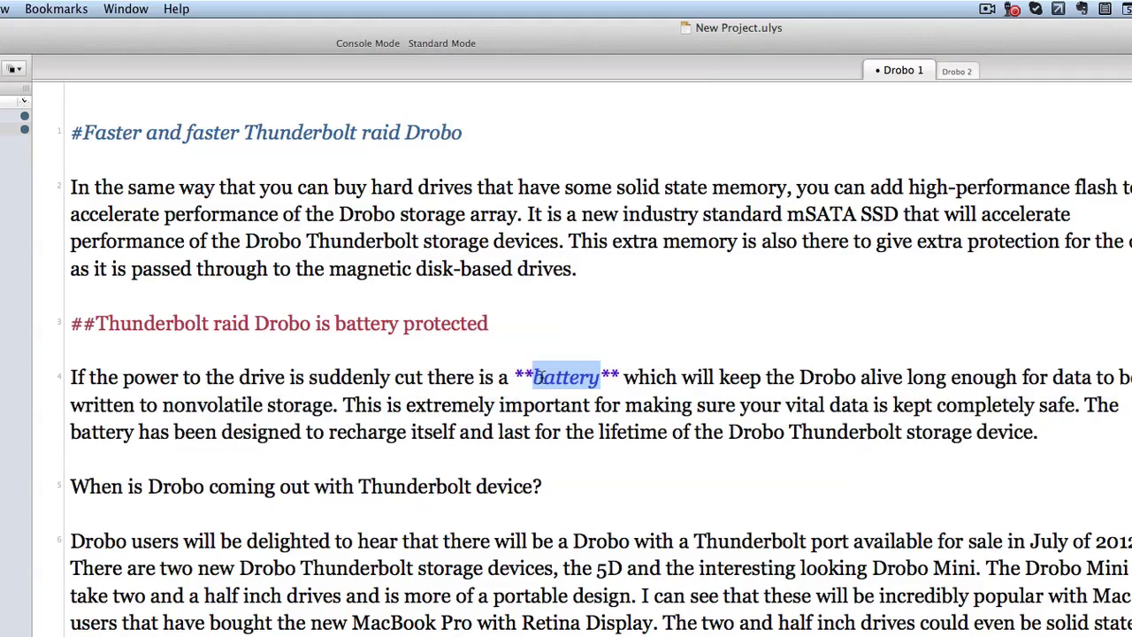
left_click(600, 437)
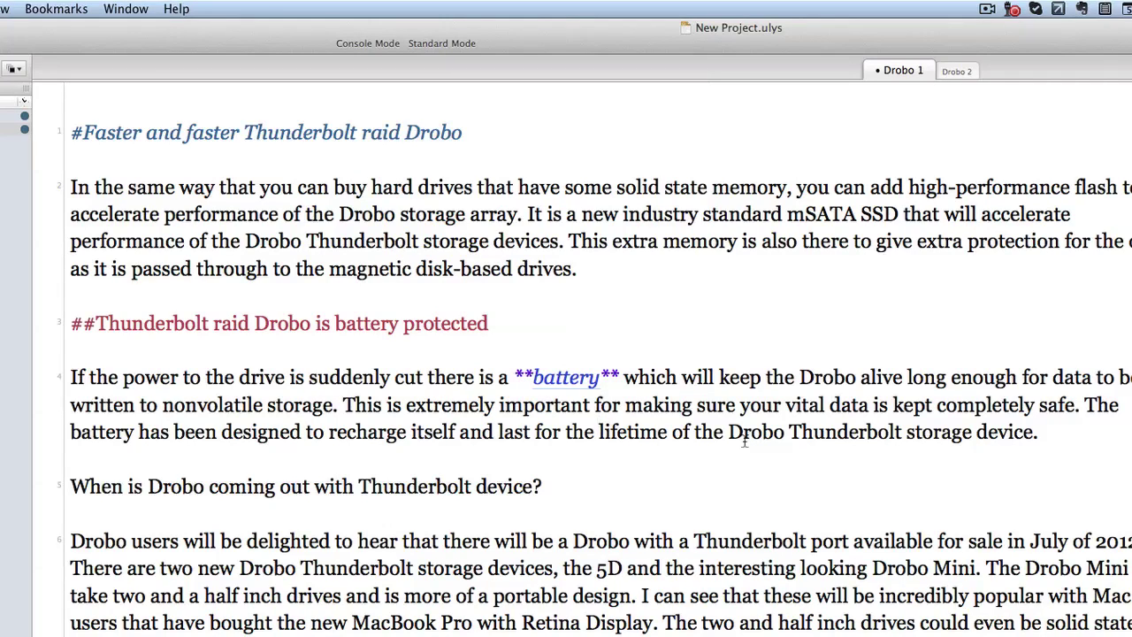
left_click_drag(727, 433, 901, 433)
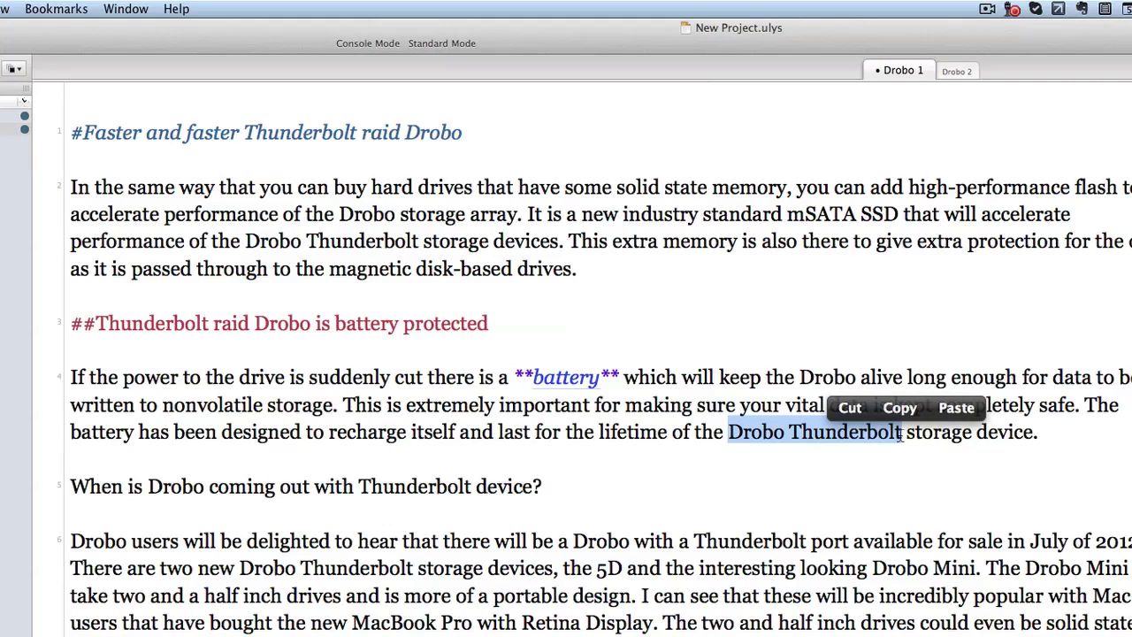
key("super+i")
key("Down")
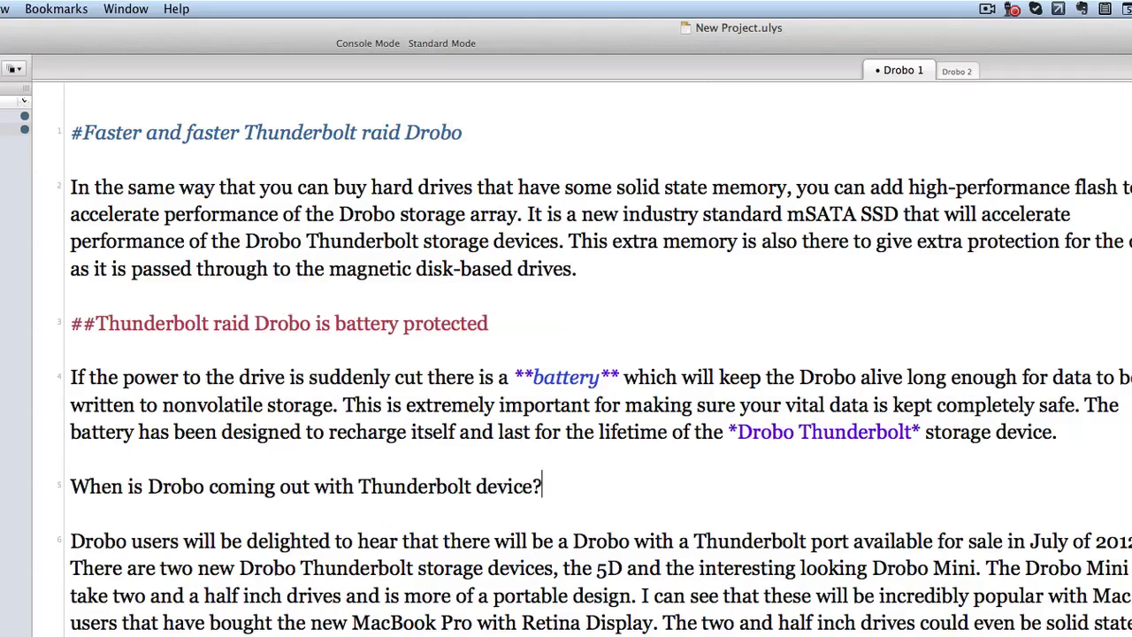
Open Preferences and browse Console Mode, Standard Mode, Info Panel and HUD settings.
key("super+comma")
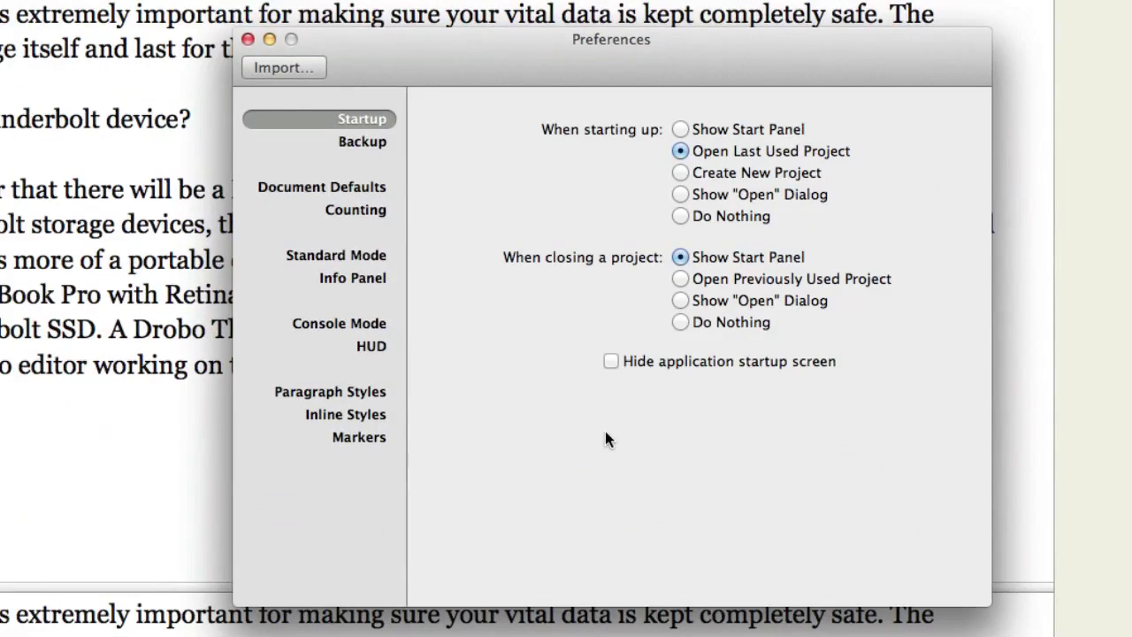
left_click(357, 321)
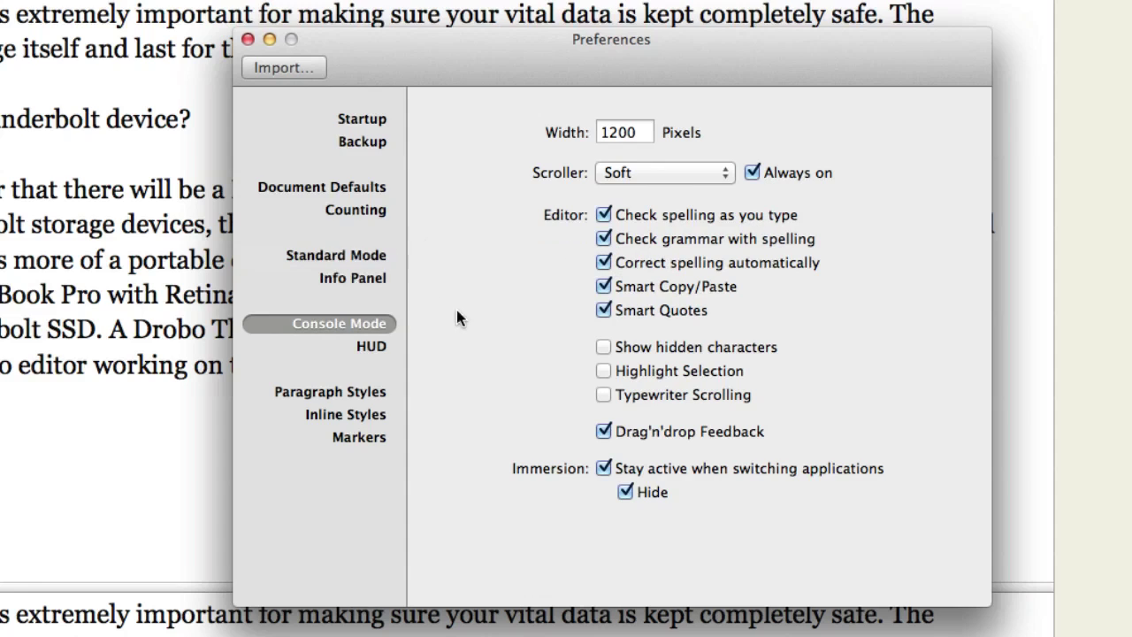
left_click(375, 259)
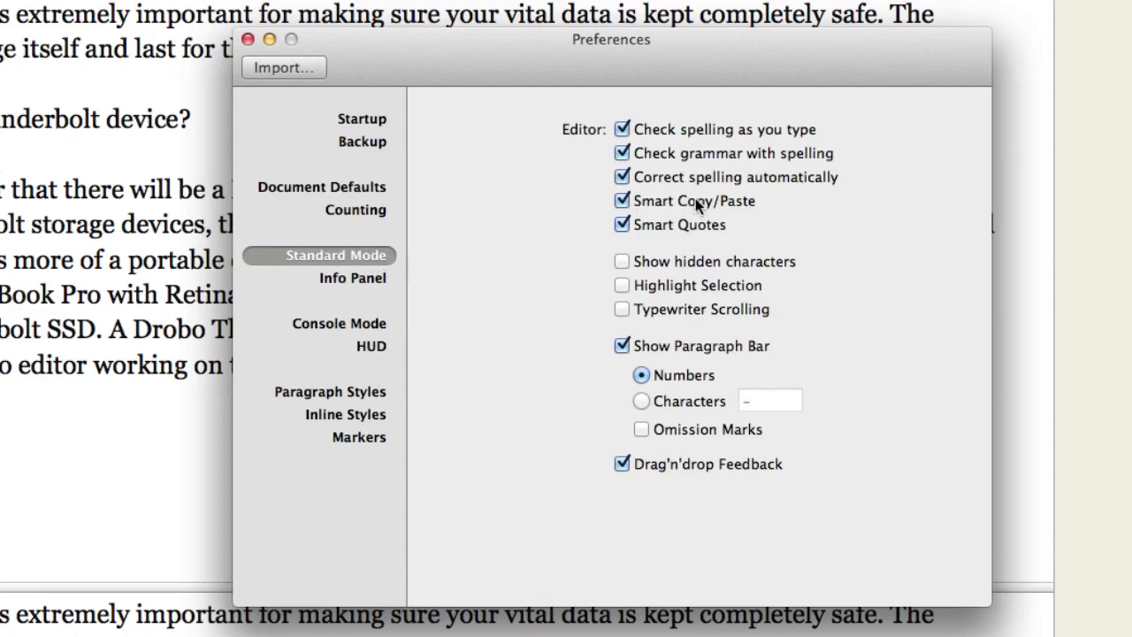
left_click(362, 279)
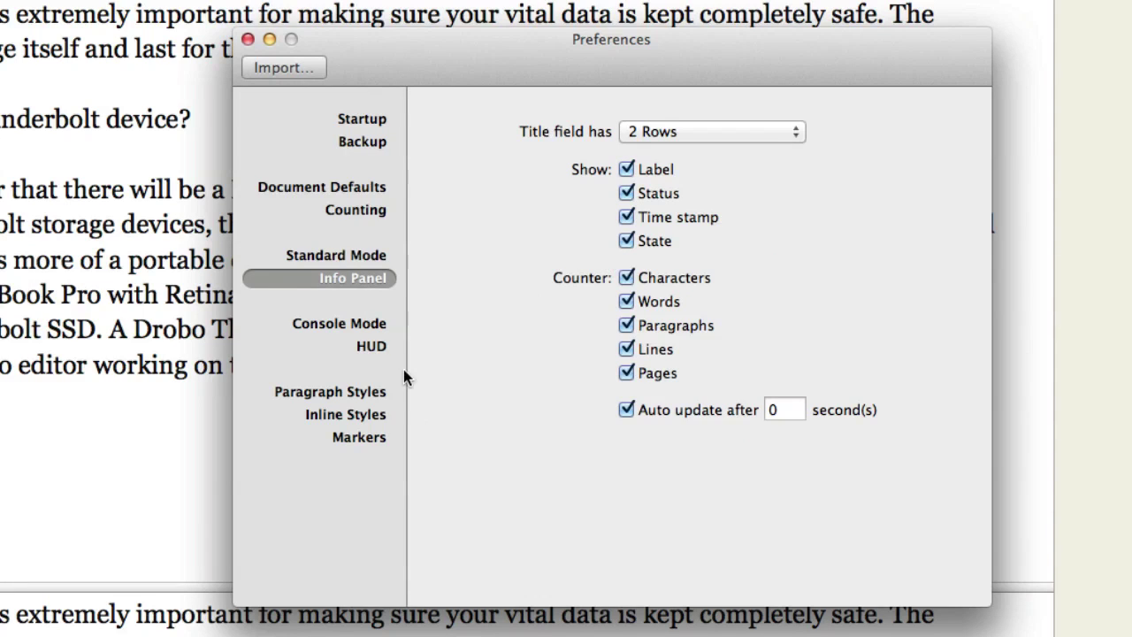
left_click(380, 347)
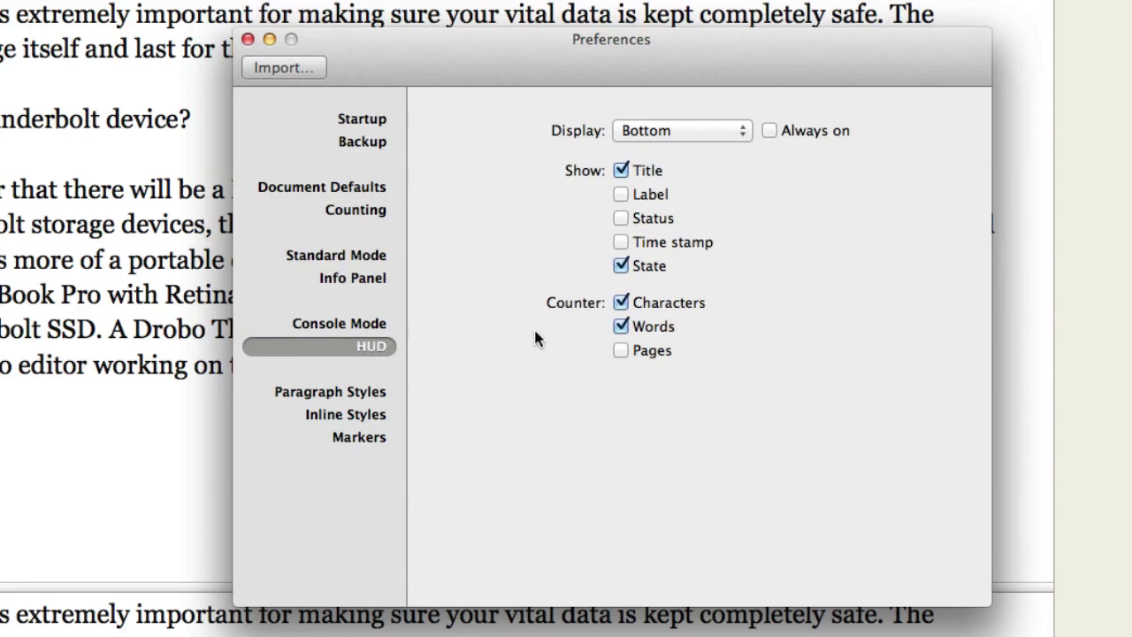
Add a new paragraph style with tag ### and description Level 3.
left_click(381, 392)
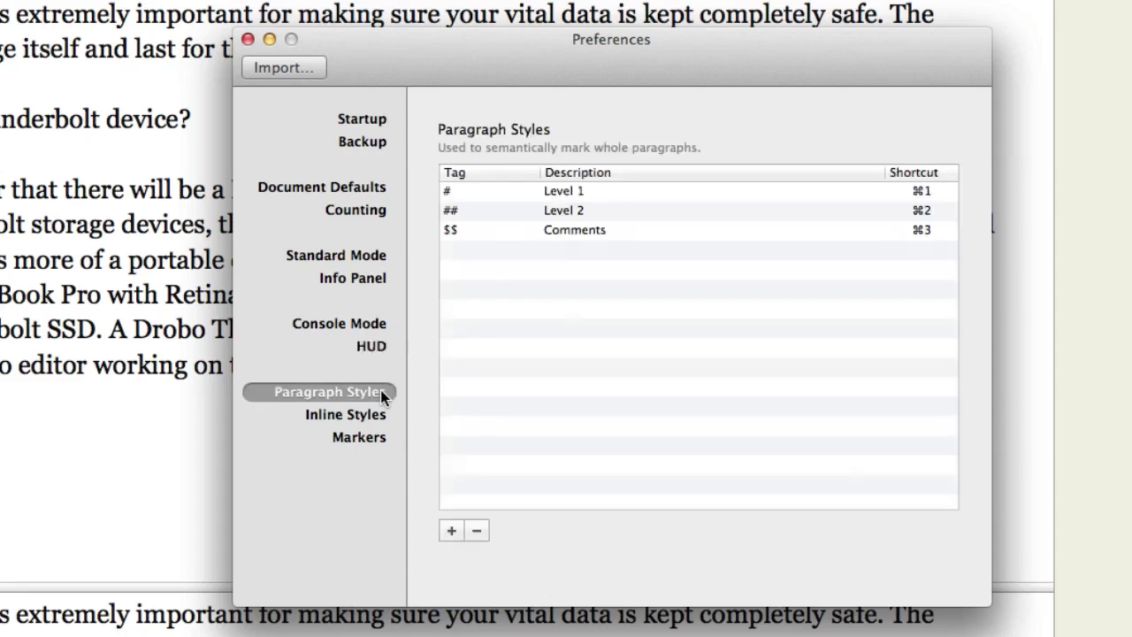
left_click(633, 193)
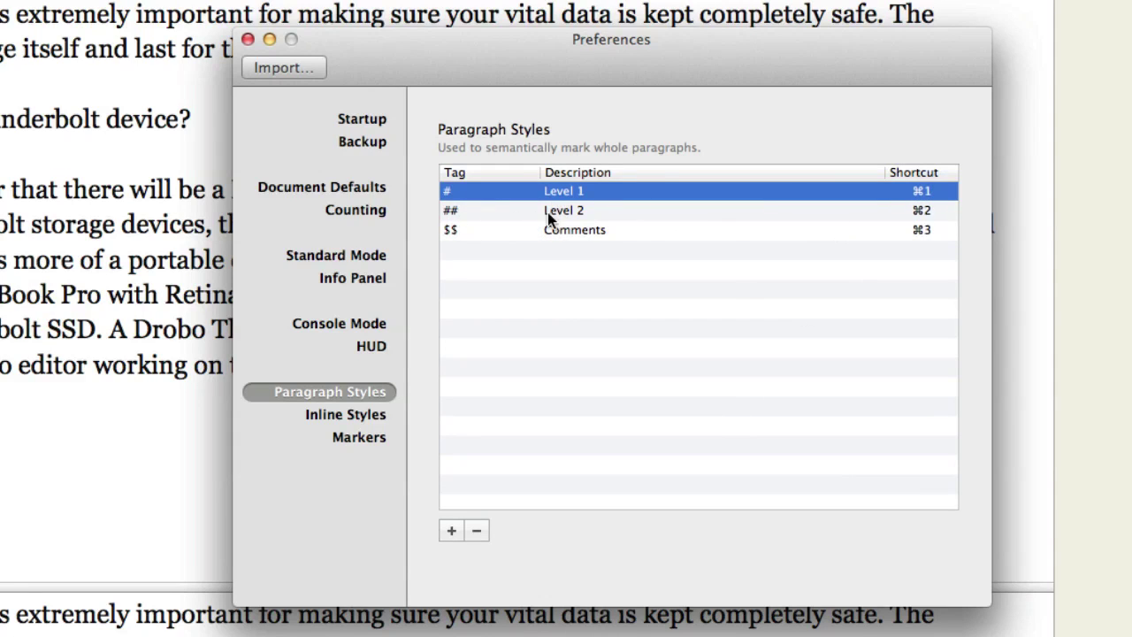
left_click(451, 532)
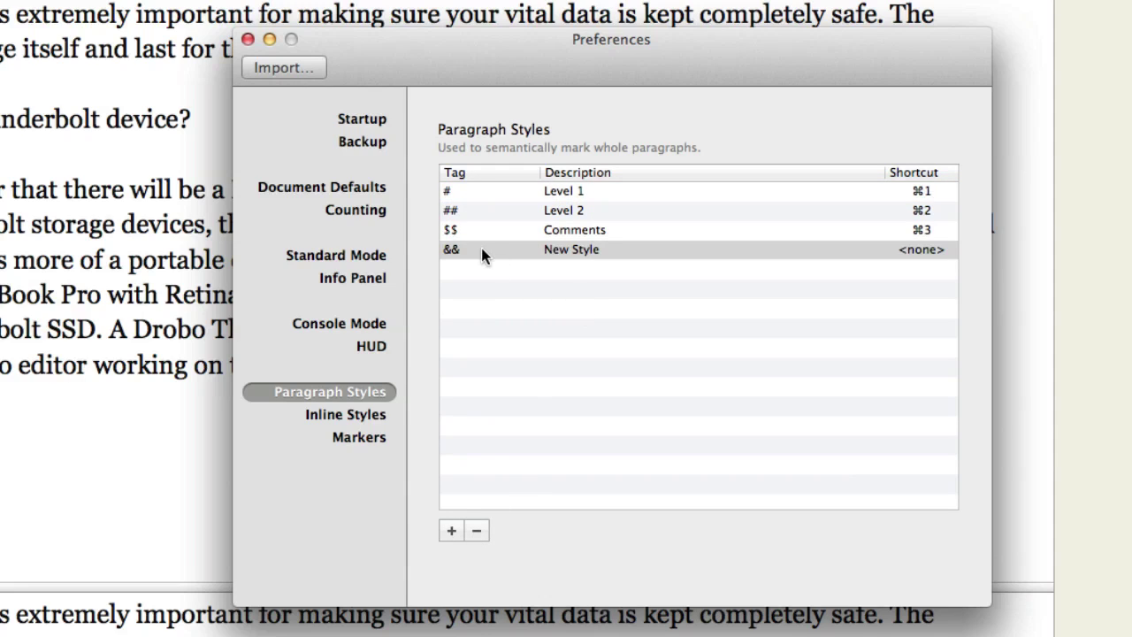
double_click(452, 248)
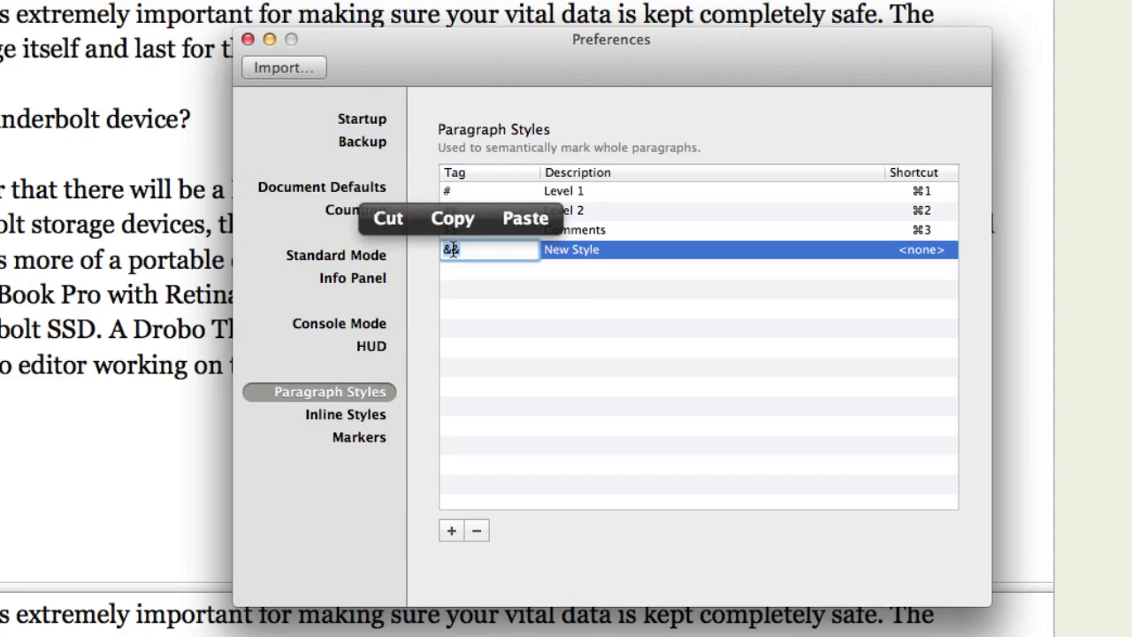
type("###")
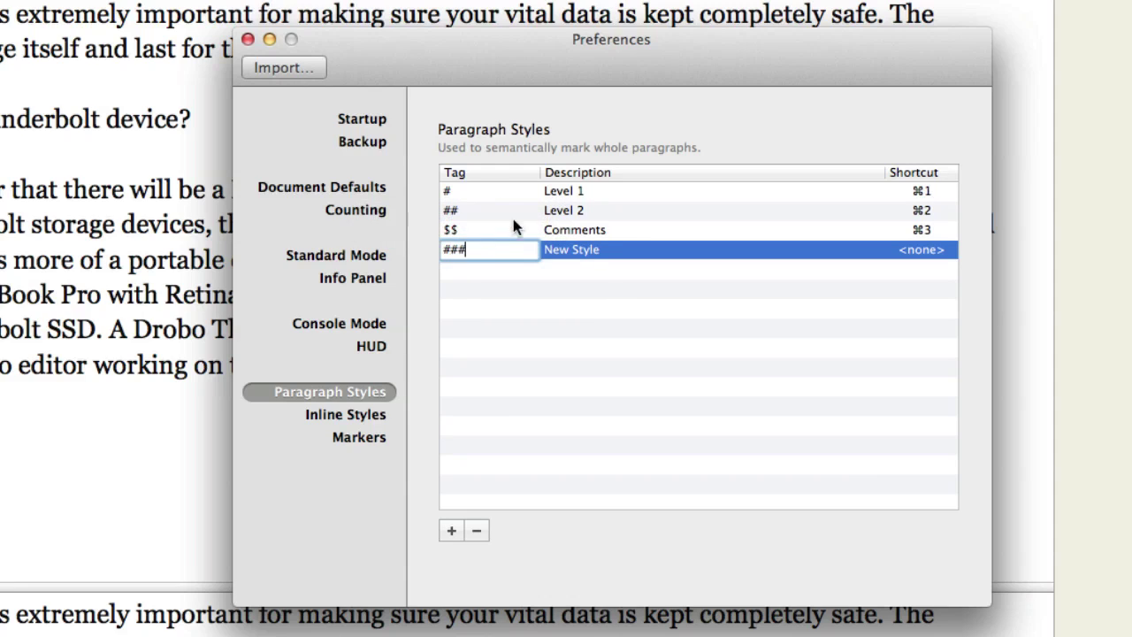
double_click(571, 248)
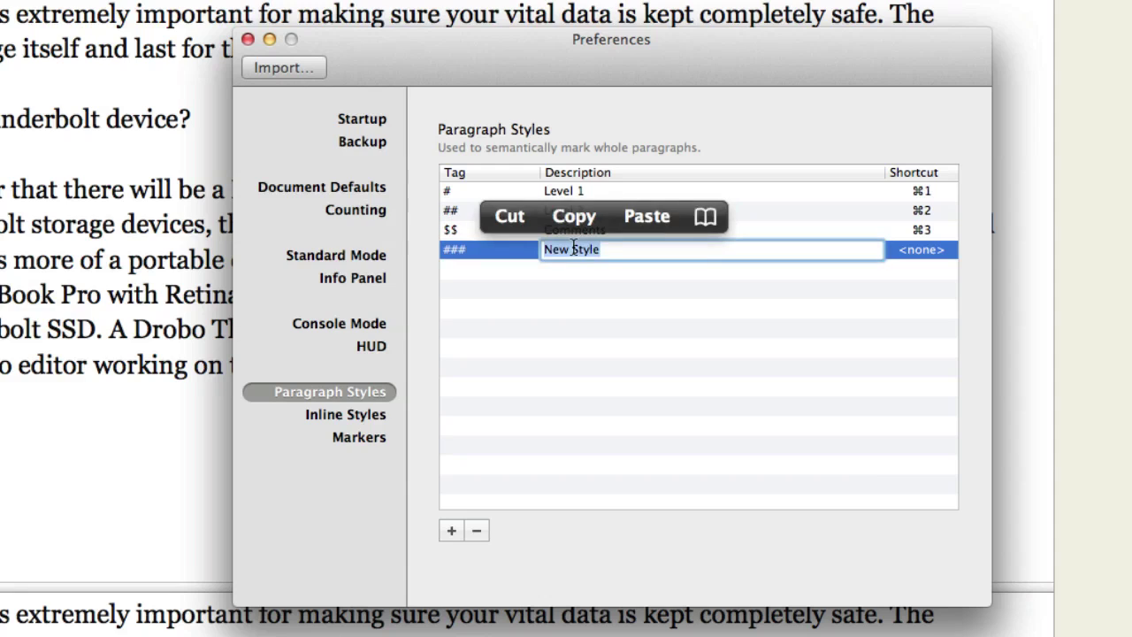
type("Level 3")
Reassign the Comments style to ⌘4 and give Level 3 the shortcut ⌘3.
double_click(923, 249)
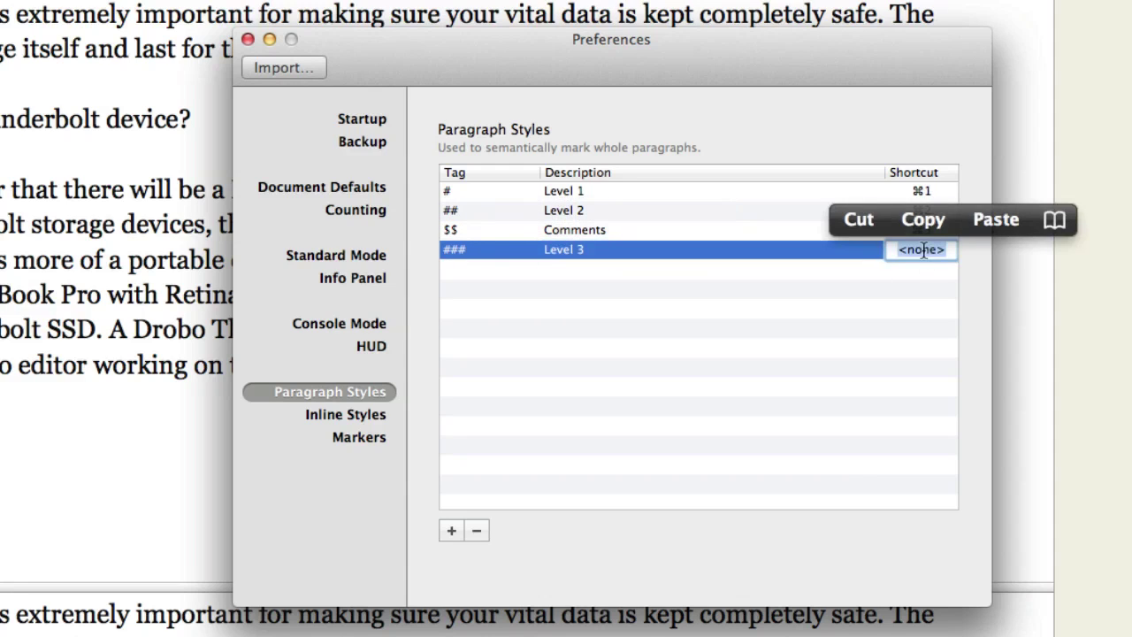
left_click(926, 232)
double_click(925, 232)
key("super+4")
double_click(922, 250)
key("super+3")
Wrap 'Thunderbolt' in the article's last paragraph with == Important markup.
left_click(346, 413)
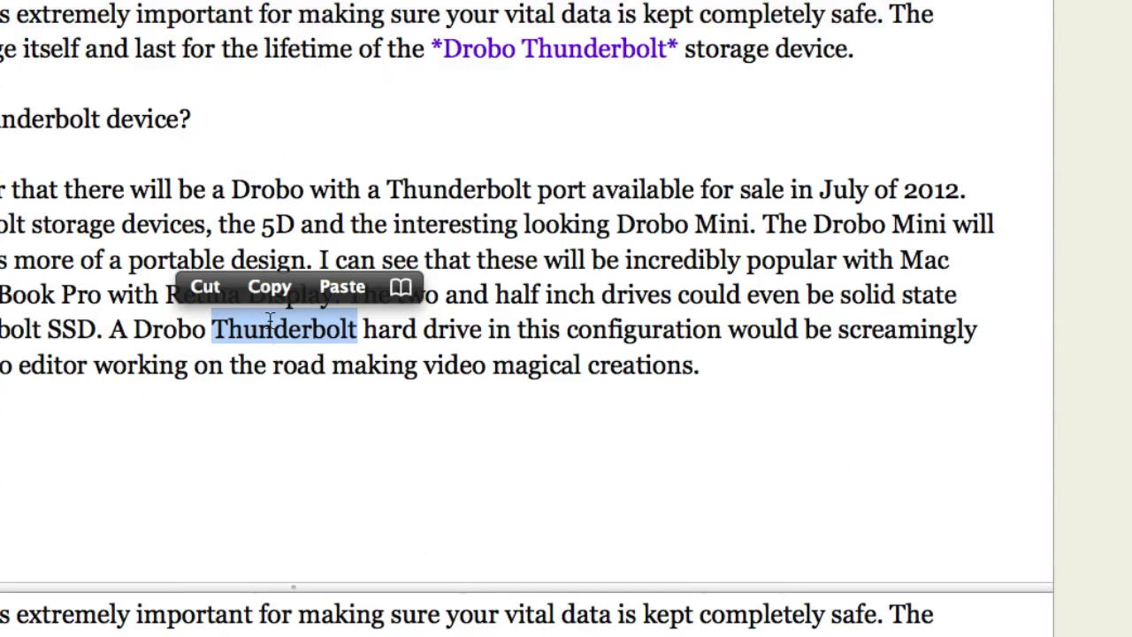
key("Left")
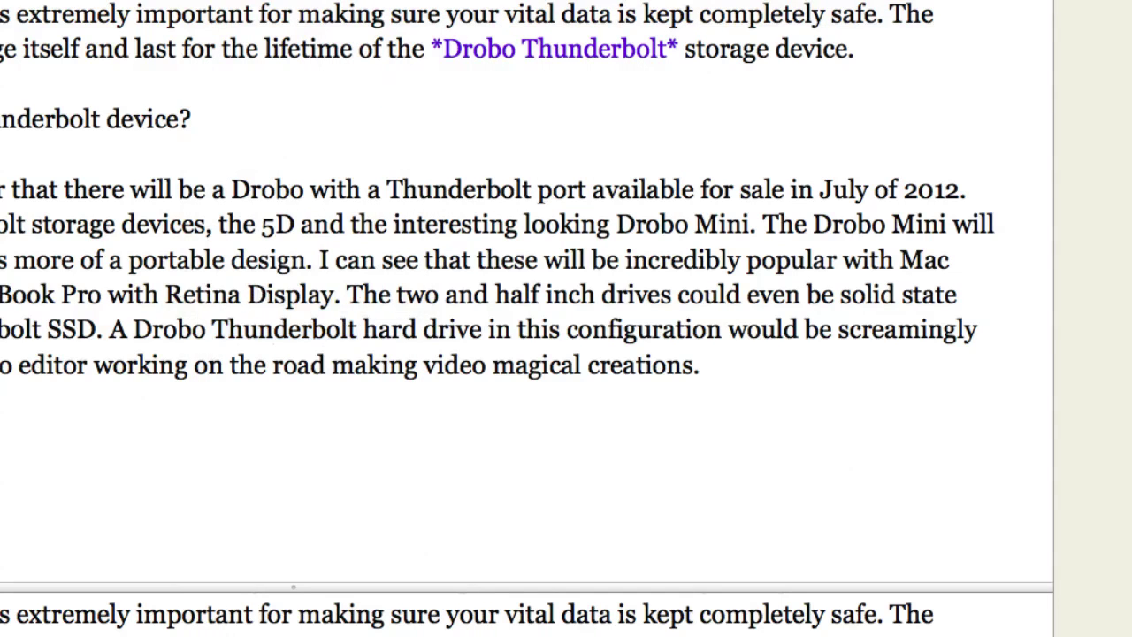
type("==")
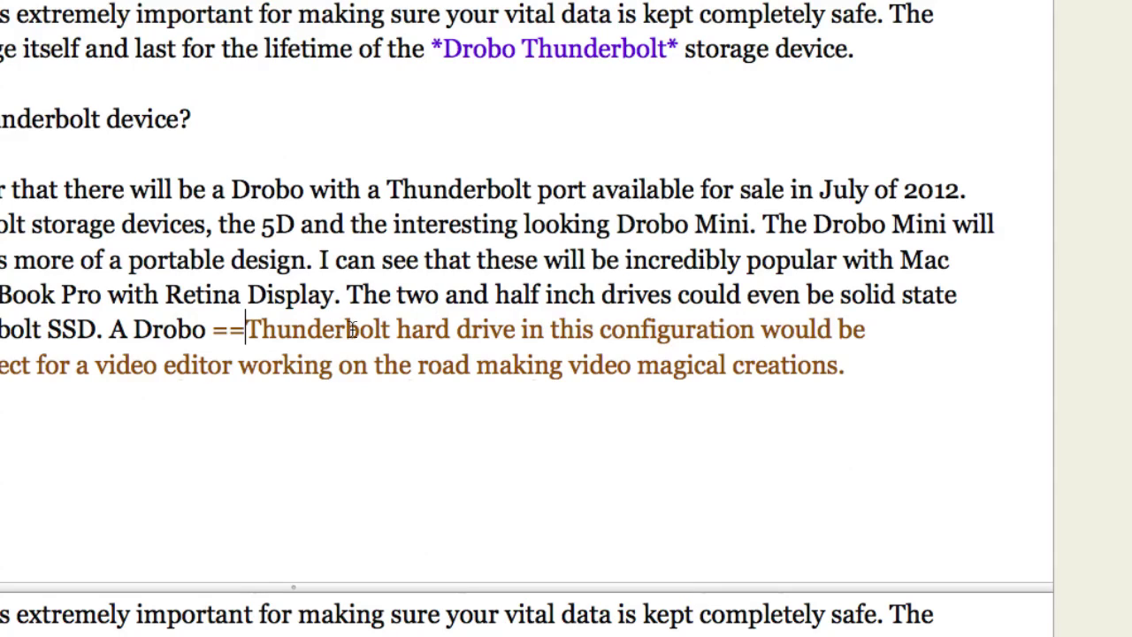
left_click(389, 329)
type("==")
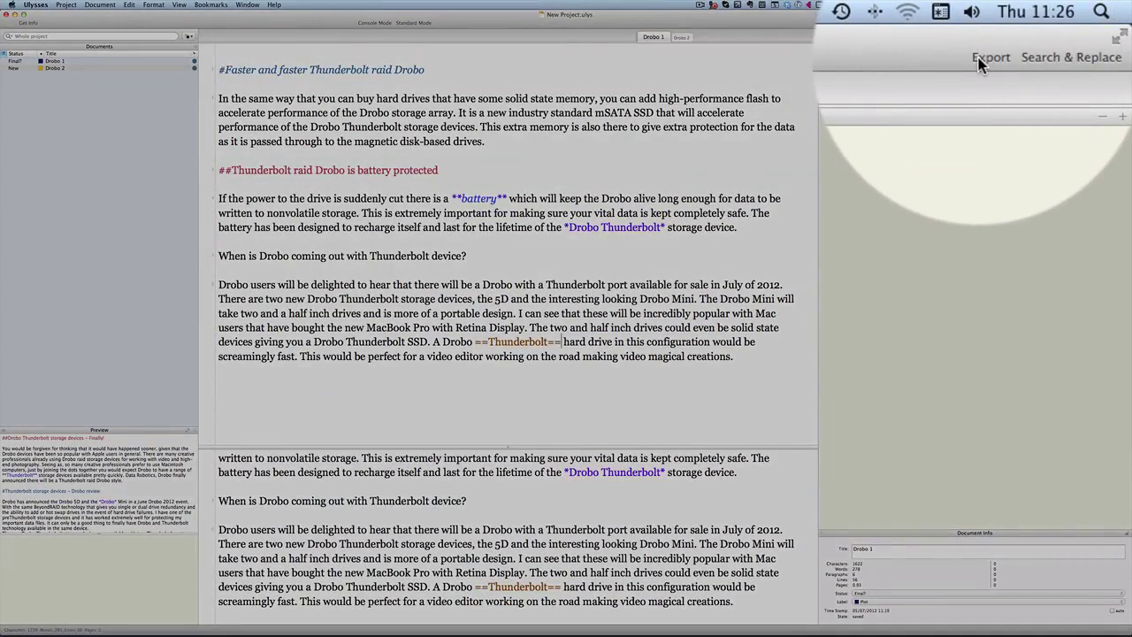
Open the export settings and switch the format from Plain Text, via PDF, to Web Export.
left_click(1072, 24)
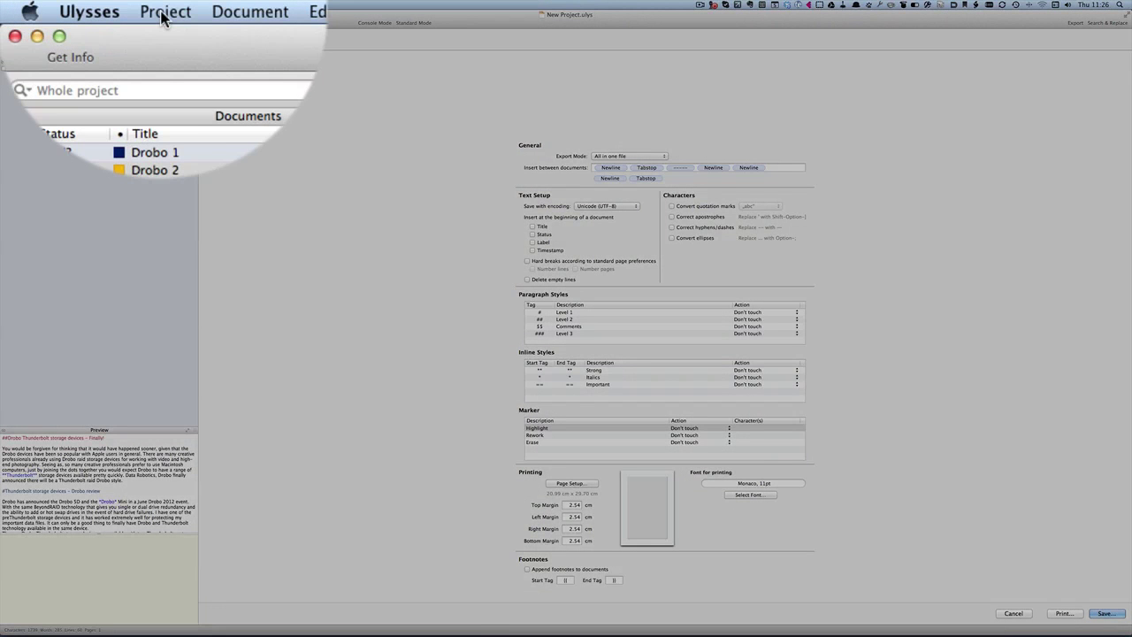
left_click(67, 6)
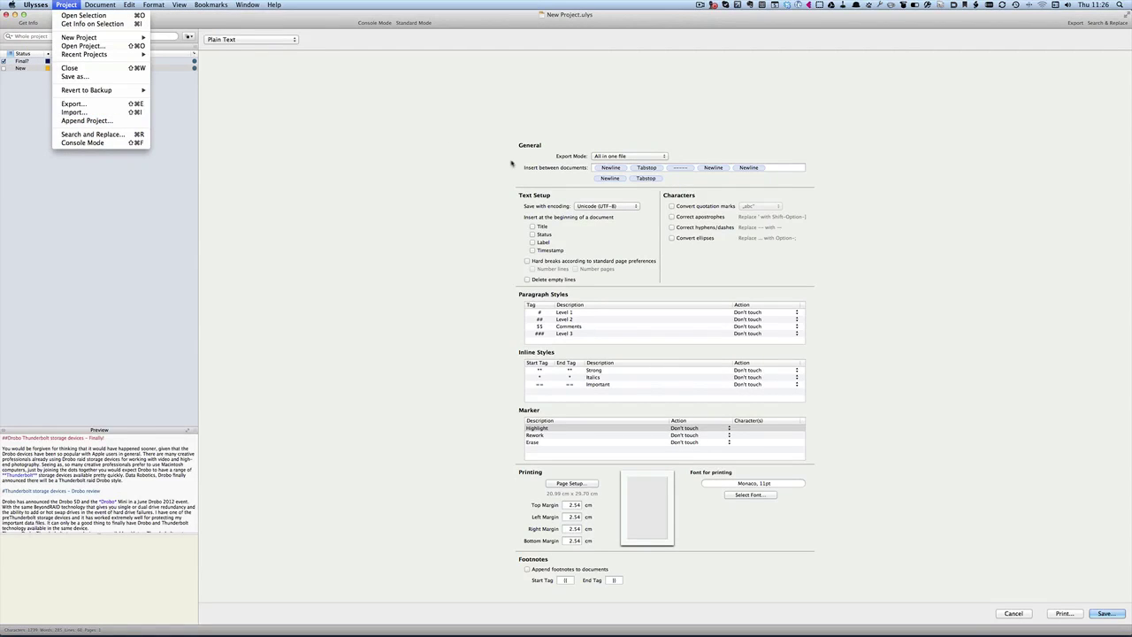
left_click(381, 106)
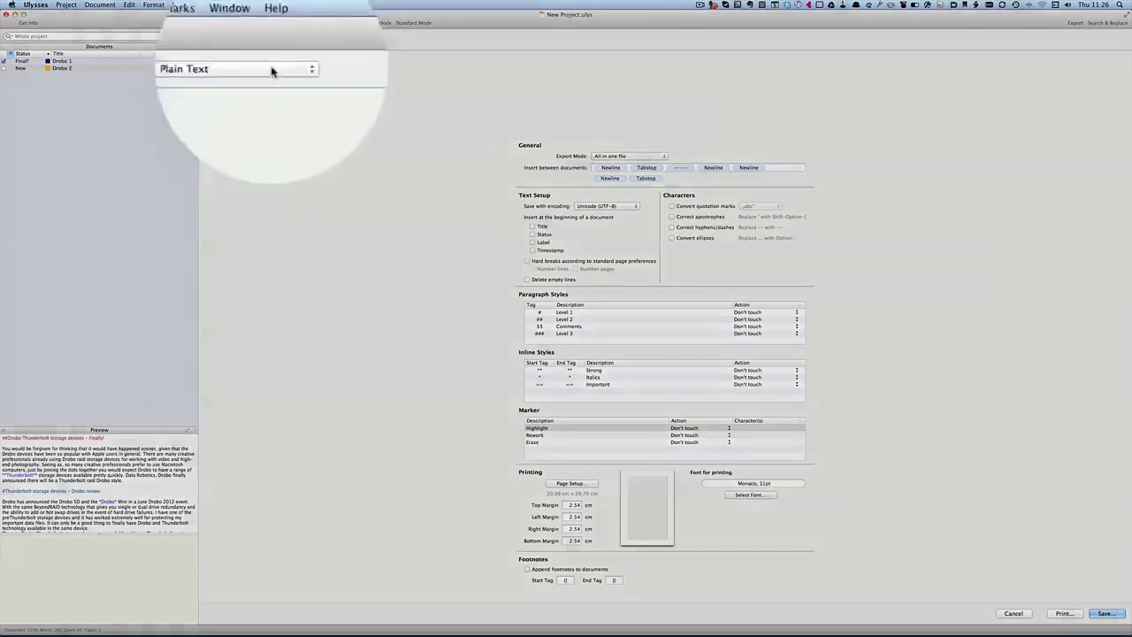
left_click(269, 40)
left_click(267, 76)
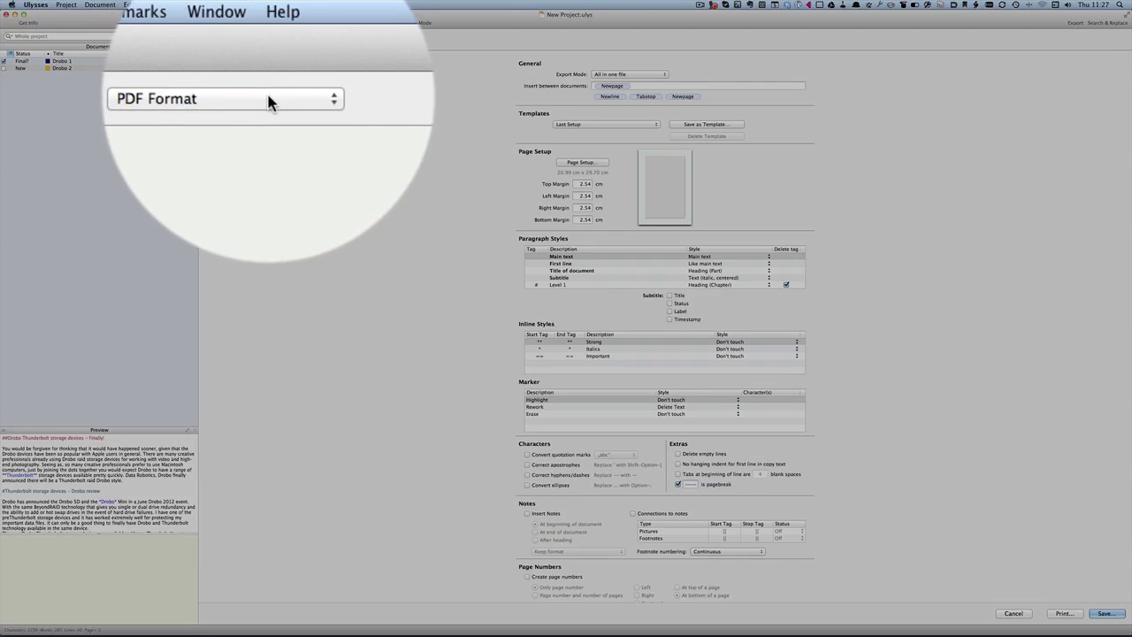
left_click(268, 95)
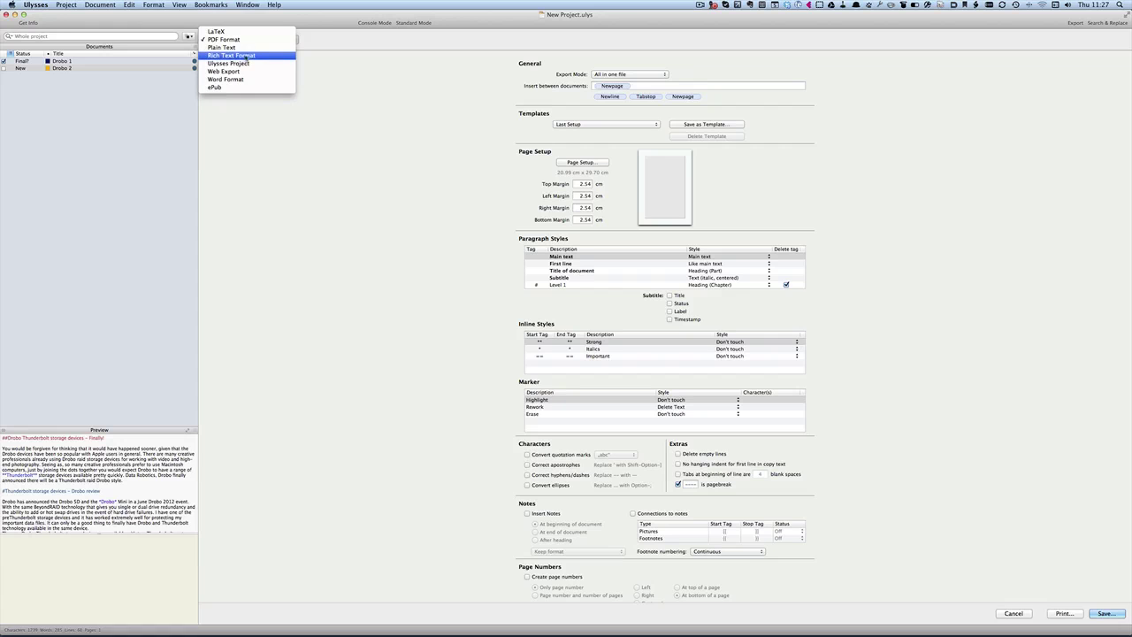
left_click(247, 75)
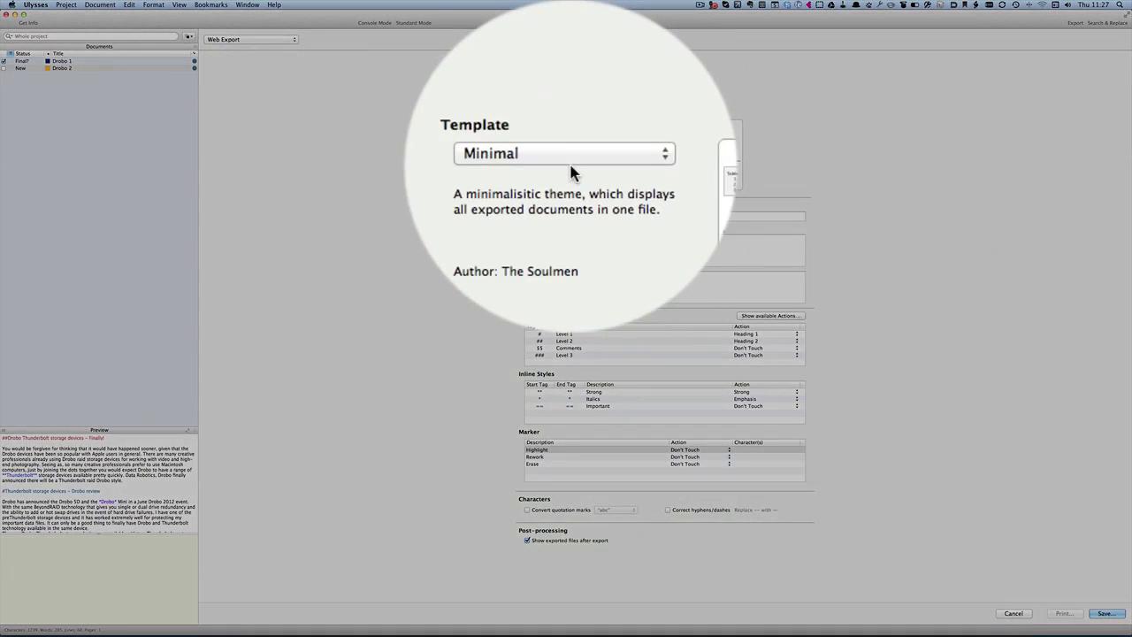
Choose the WordPress Snippet template for the web export.
left_click(575, 169)
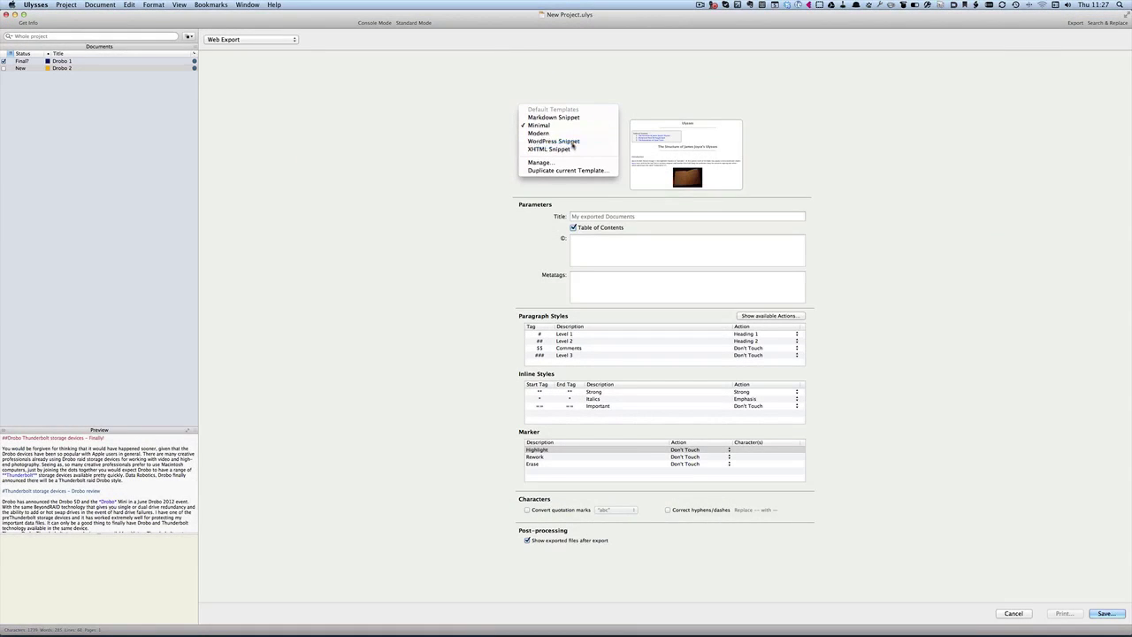
left_click(572, 141)
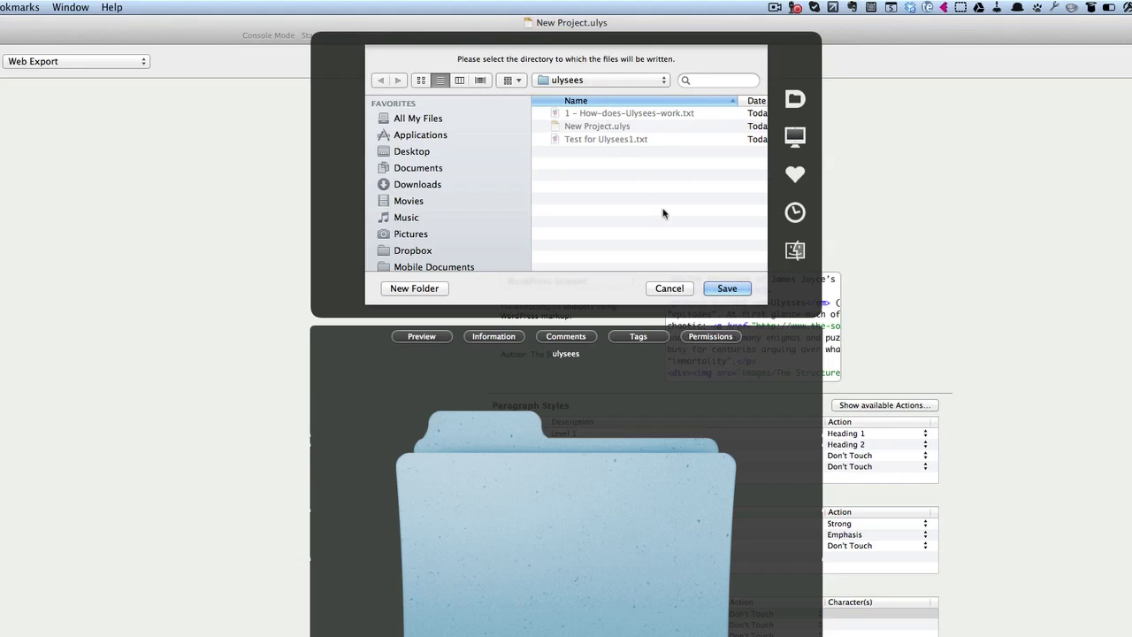
Save the export into the ulysees folder and Quick Look 1 – Drobo-1.txt in Finder.
left_click(728, 290)
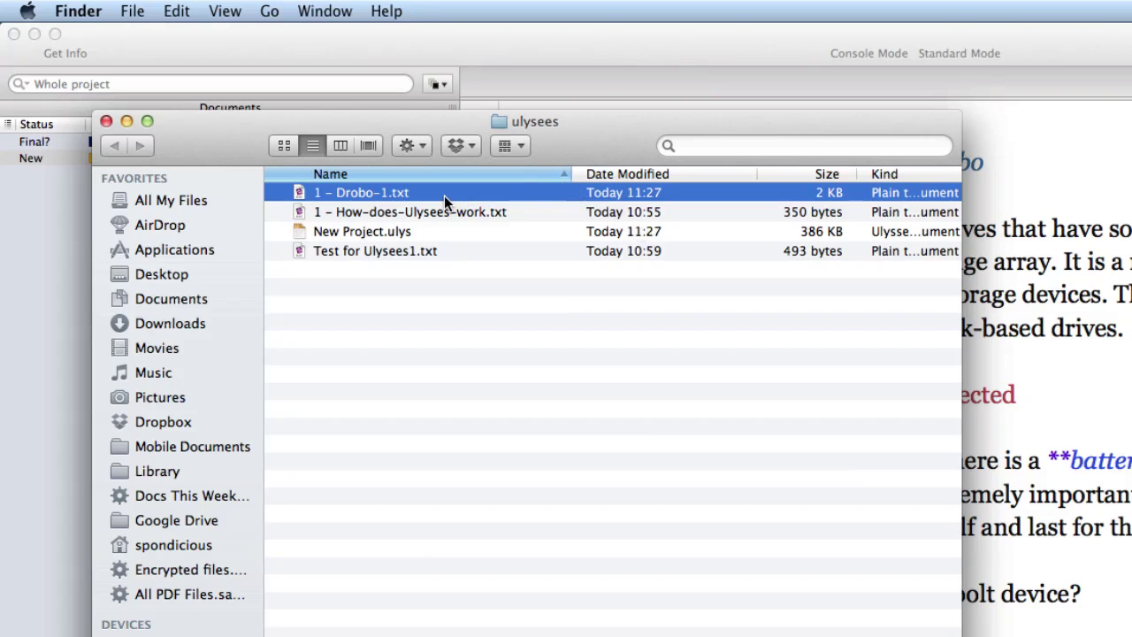
key("space")
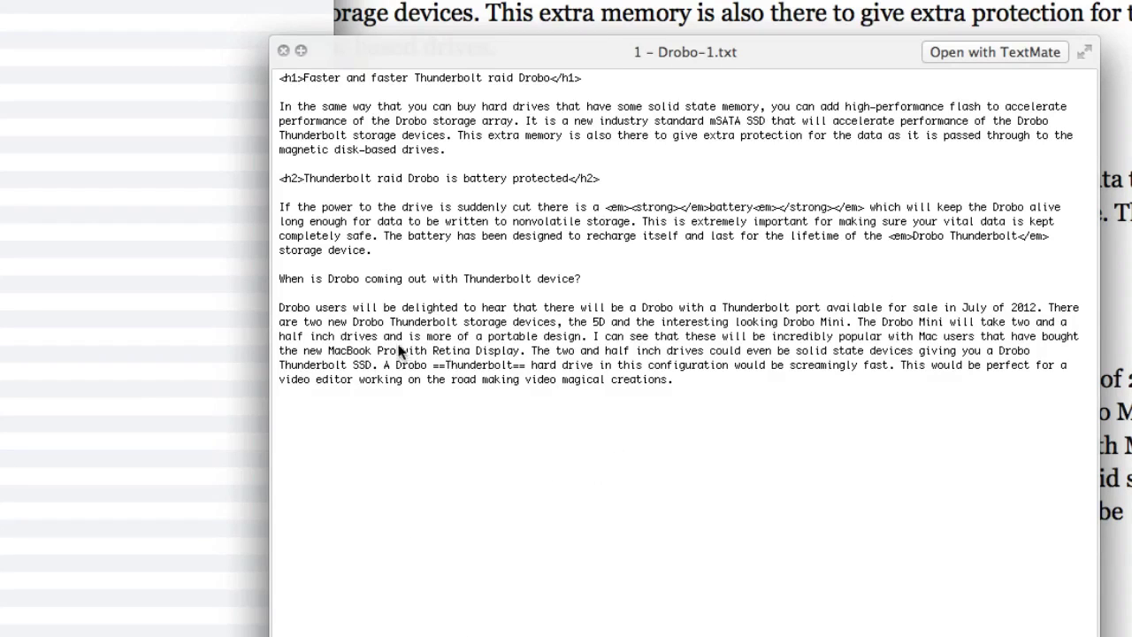
Close the preview, reopen the export settings, and switch the format to PDF.
key("space")
left_click(95, 9)
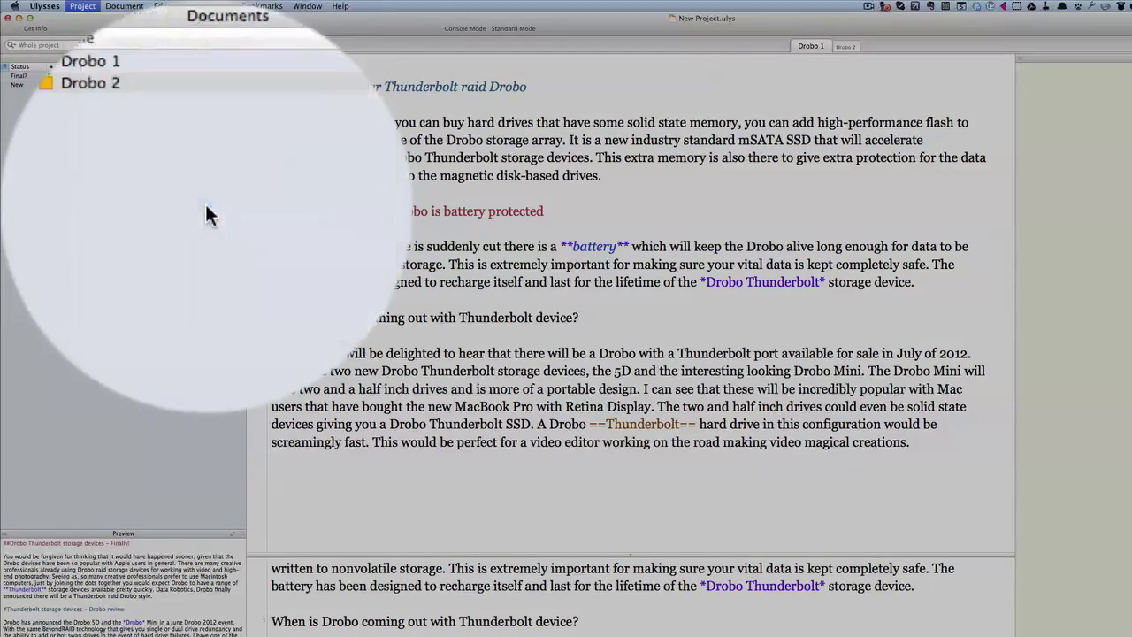
left_click(205, 206)
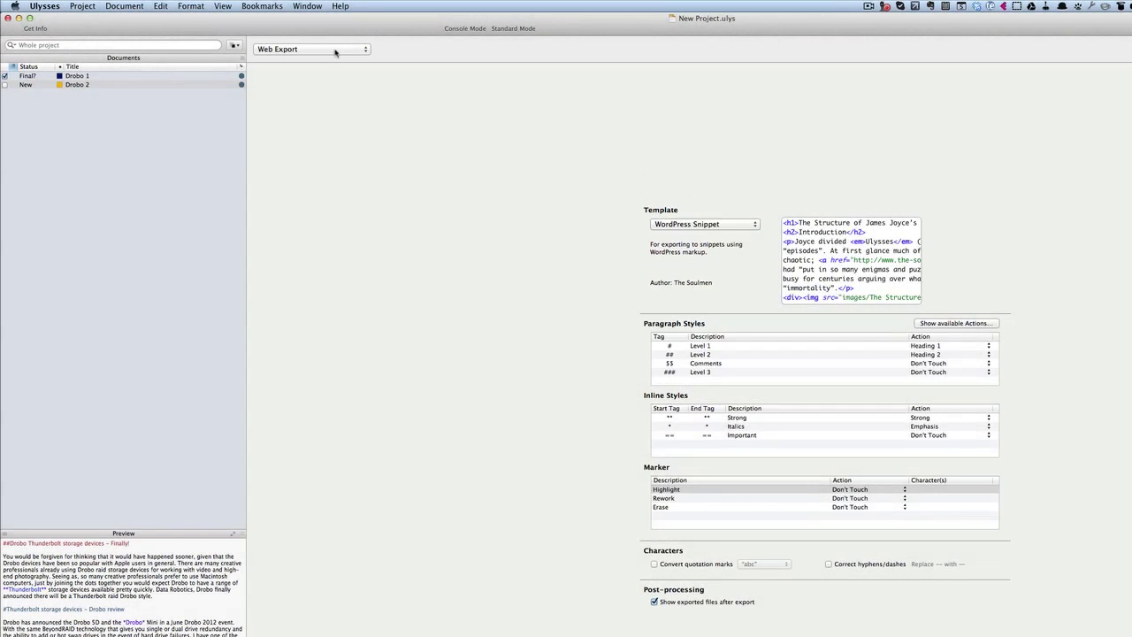
left_click(335, 51)
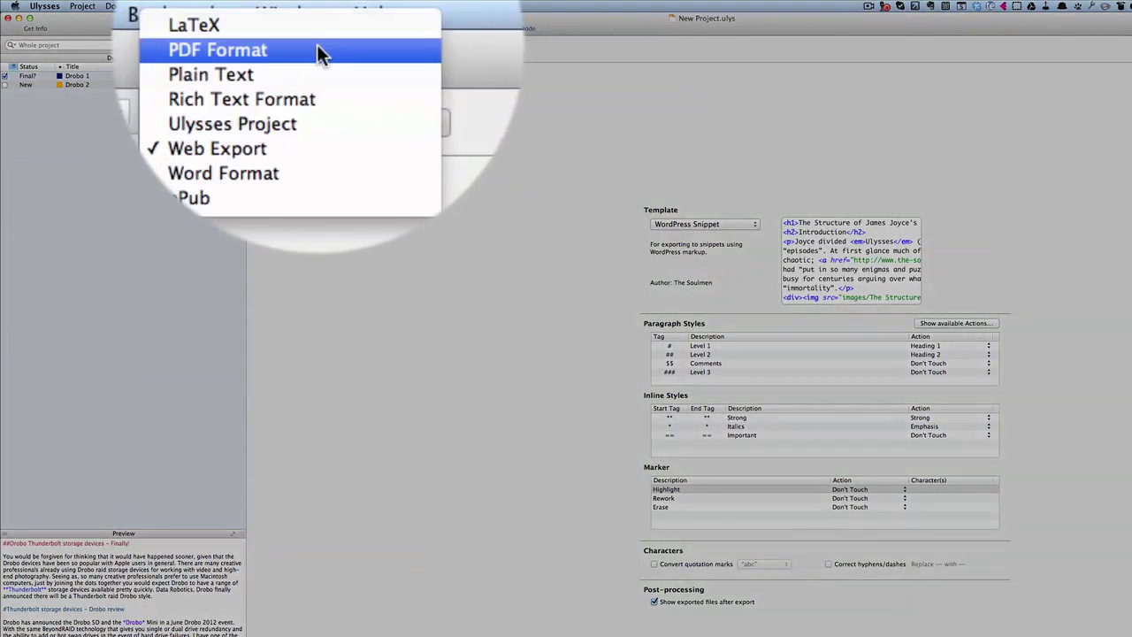
left_click(318, 22)
Map Strong to Bold, Italics to Italic and Important to Underline.
left_click(904, 424)
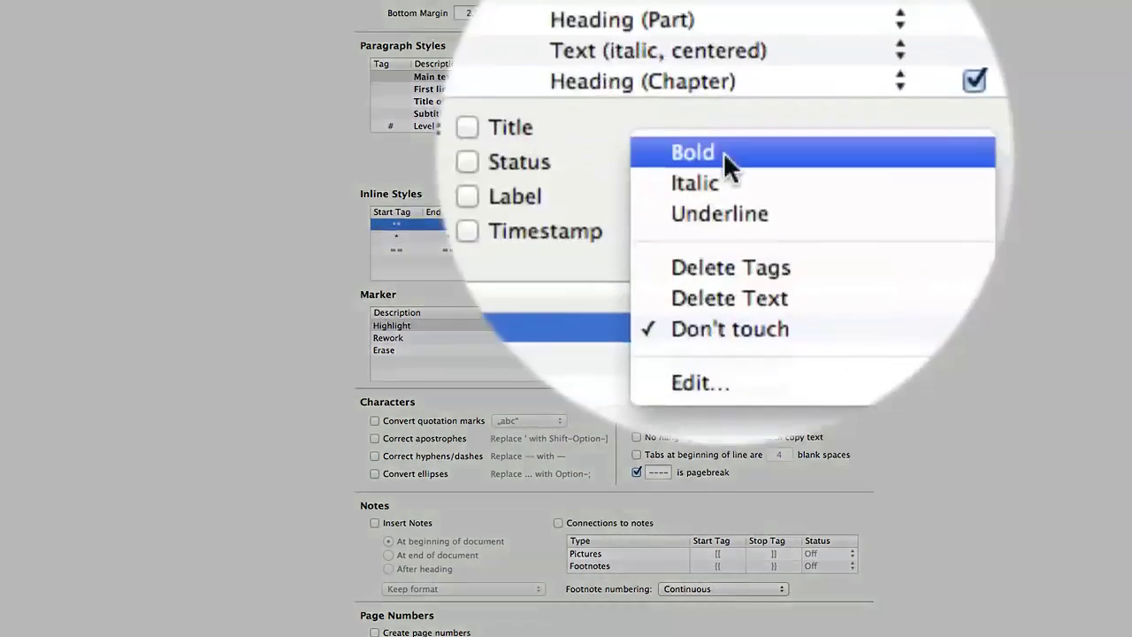
left_click(723, 154)
left_click(731, 232)
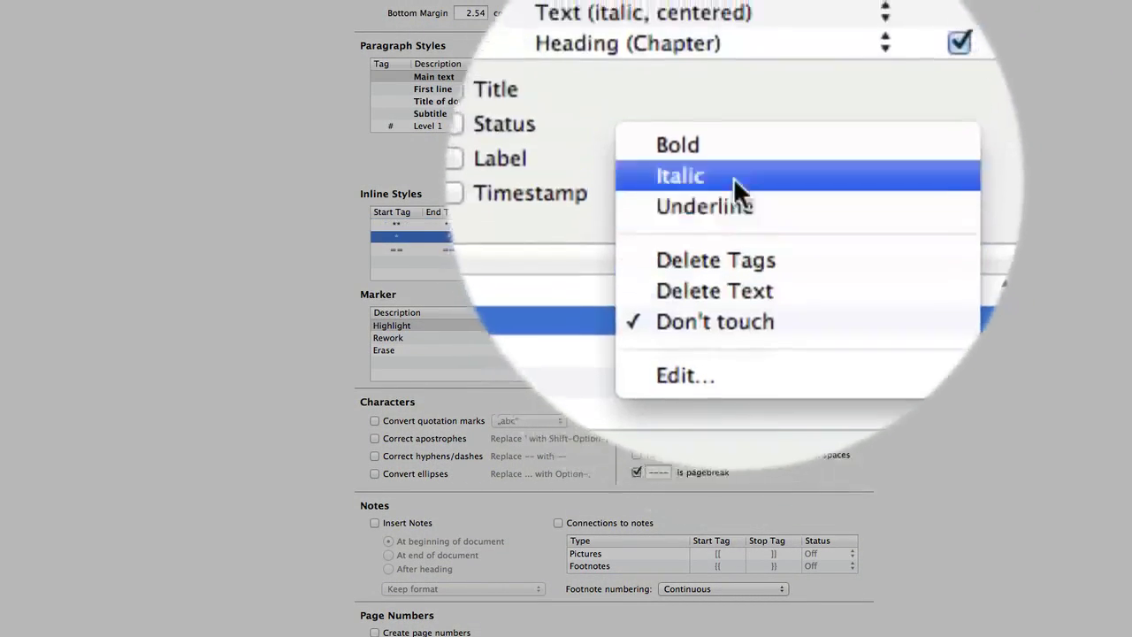
left_click(732, 179)
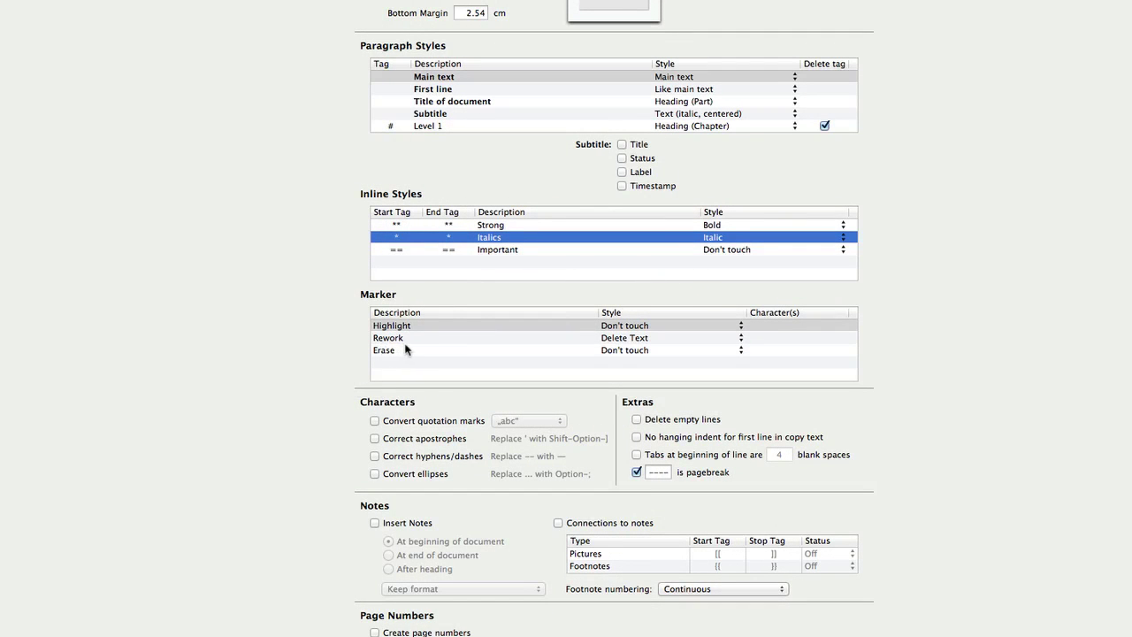
left_click(740, 249)
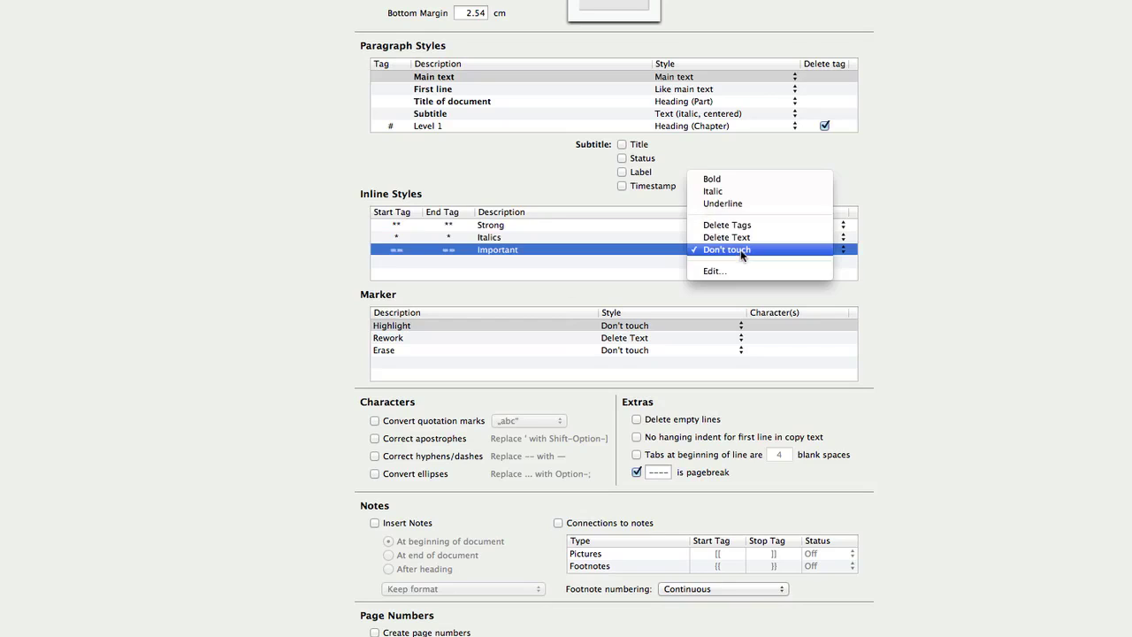
left_click(744, 202)
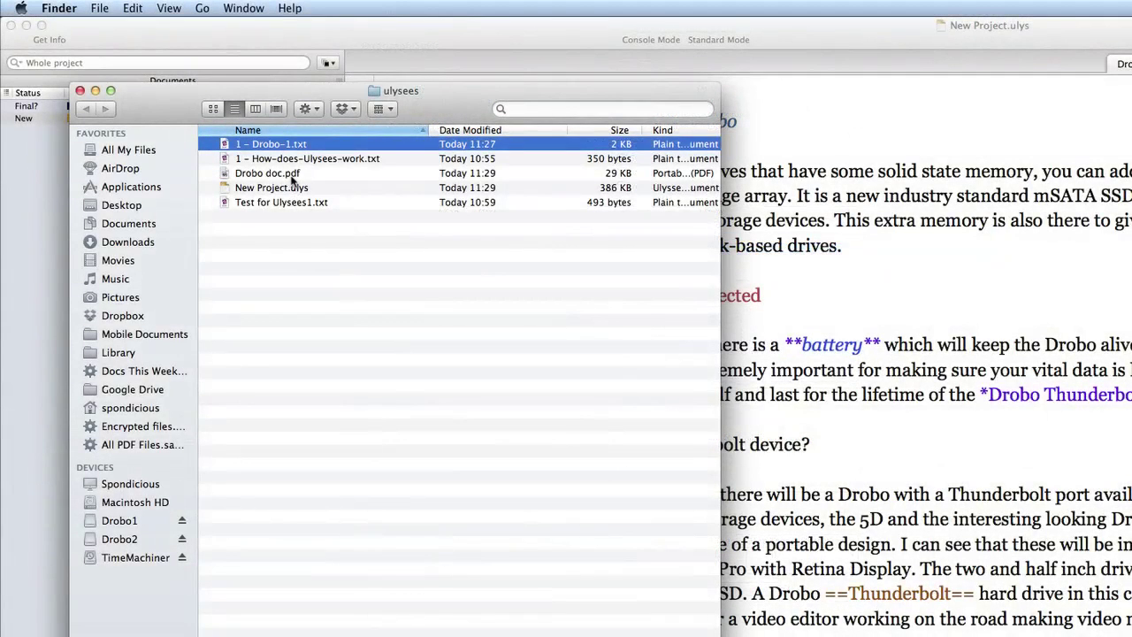
Quick Look the exported Drobo doc.pdf in Finder to check its formatting, then close it.
left_click(292, 175)
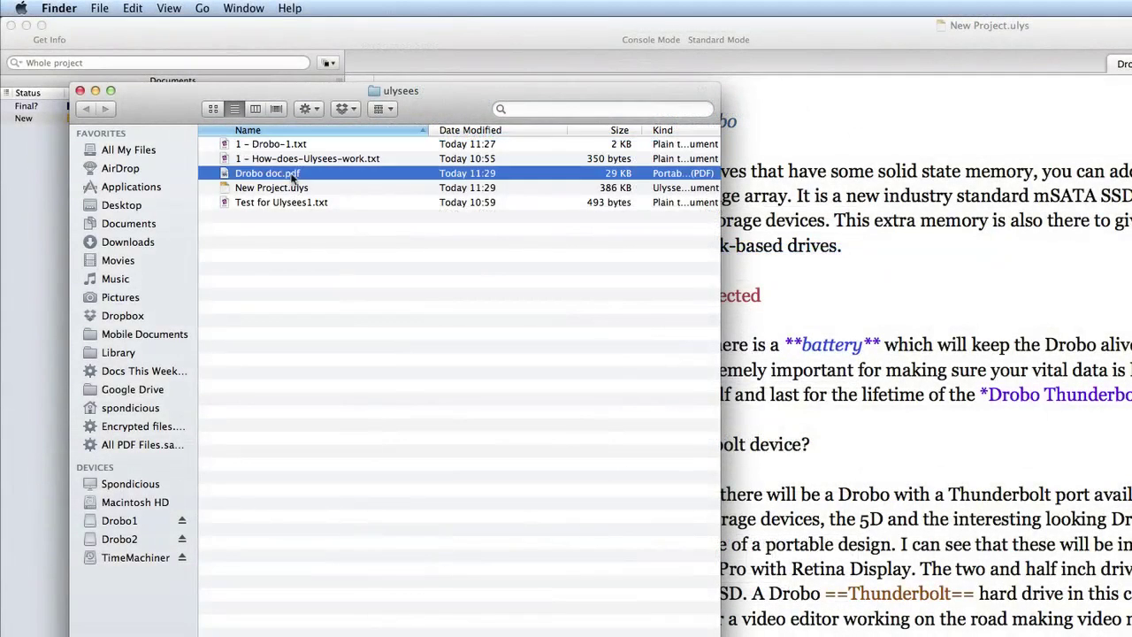
key("space")
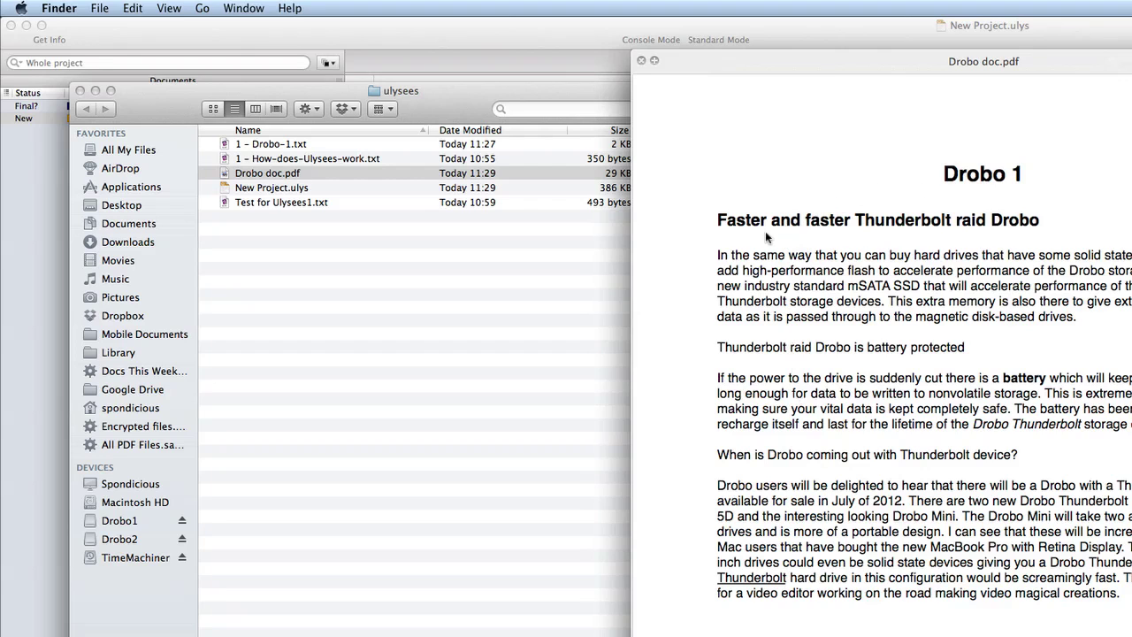
left_click(640, 59)
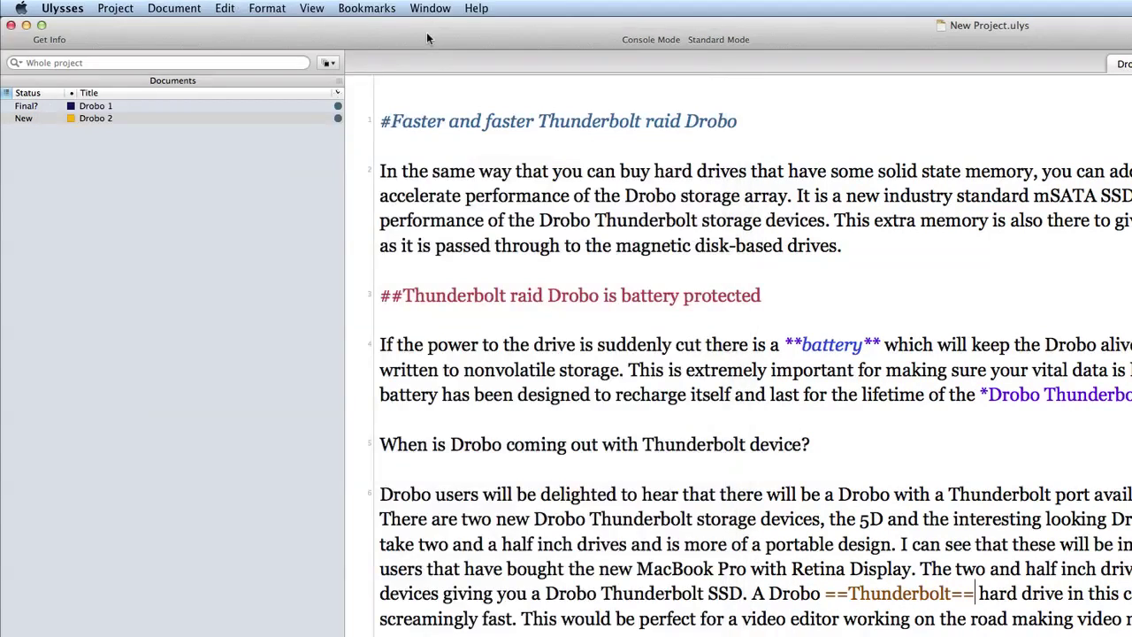
Open the project export settings and switch the export format to Word.
left_click(112, 11)
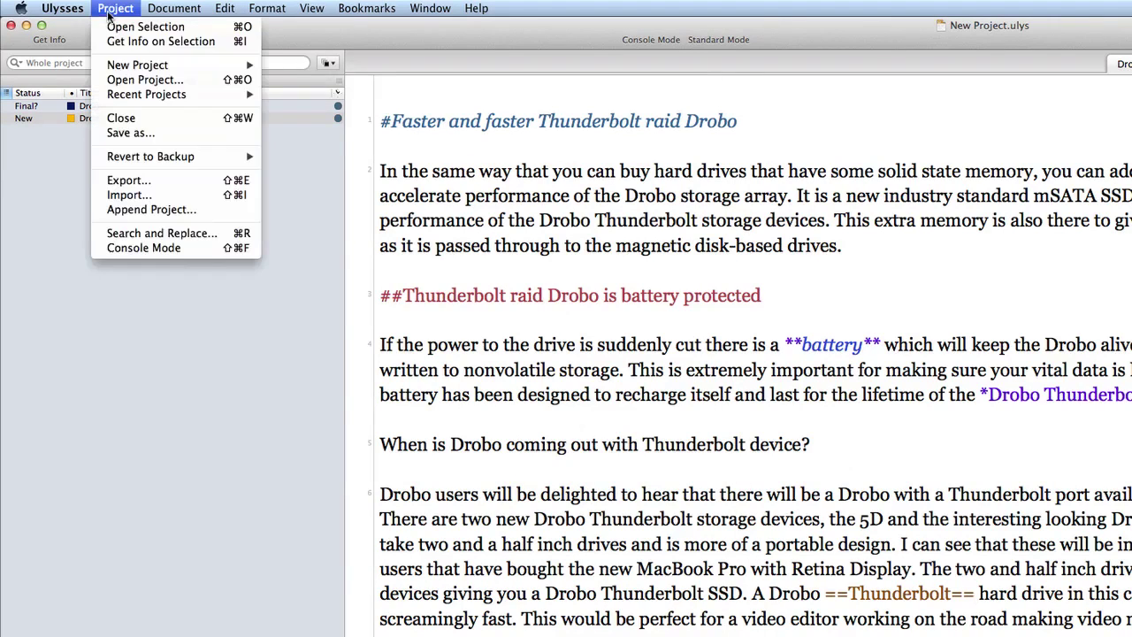
left_click(176, 180)
left_click(479, 70)
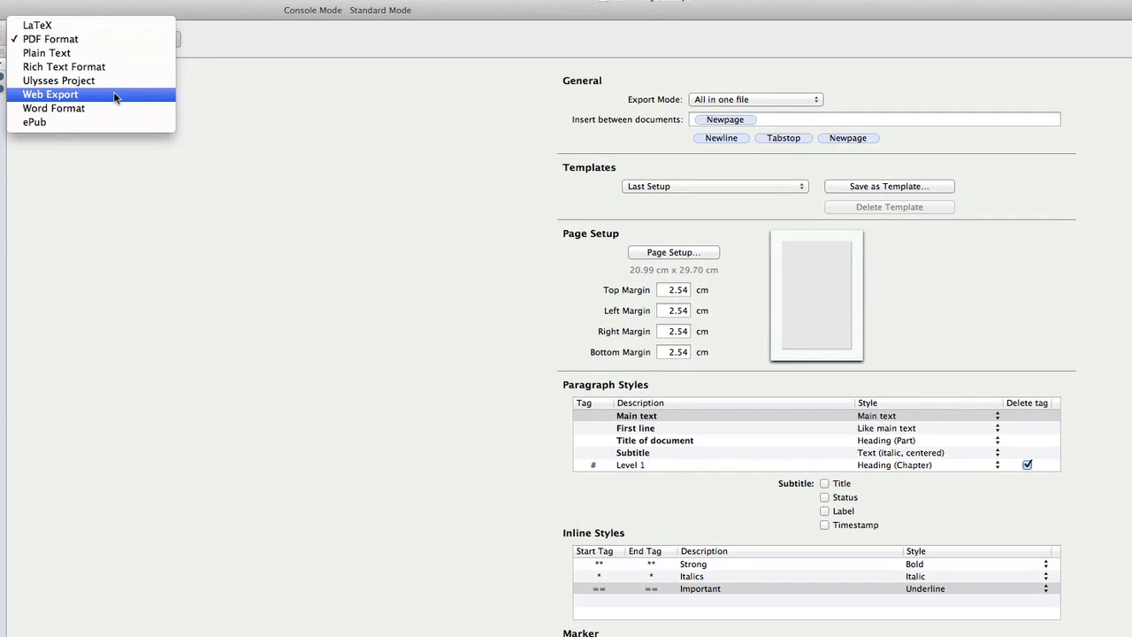
left_click(109, 106)
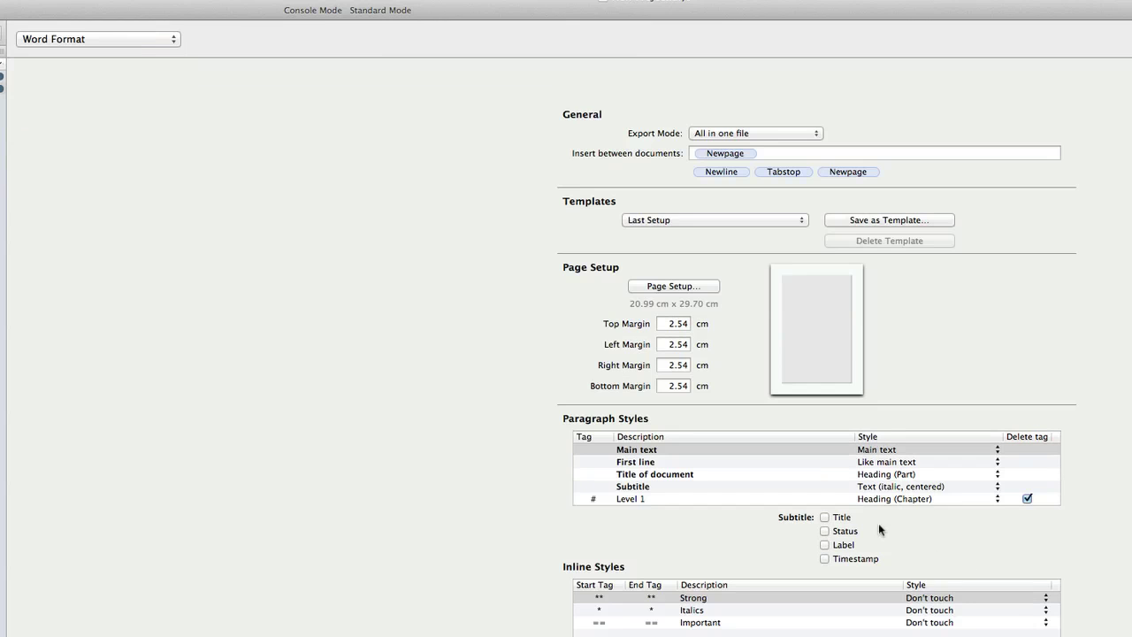
Map Strong text to Bold and Italics text to Italic for the Word export.
left_click(942, 599)
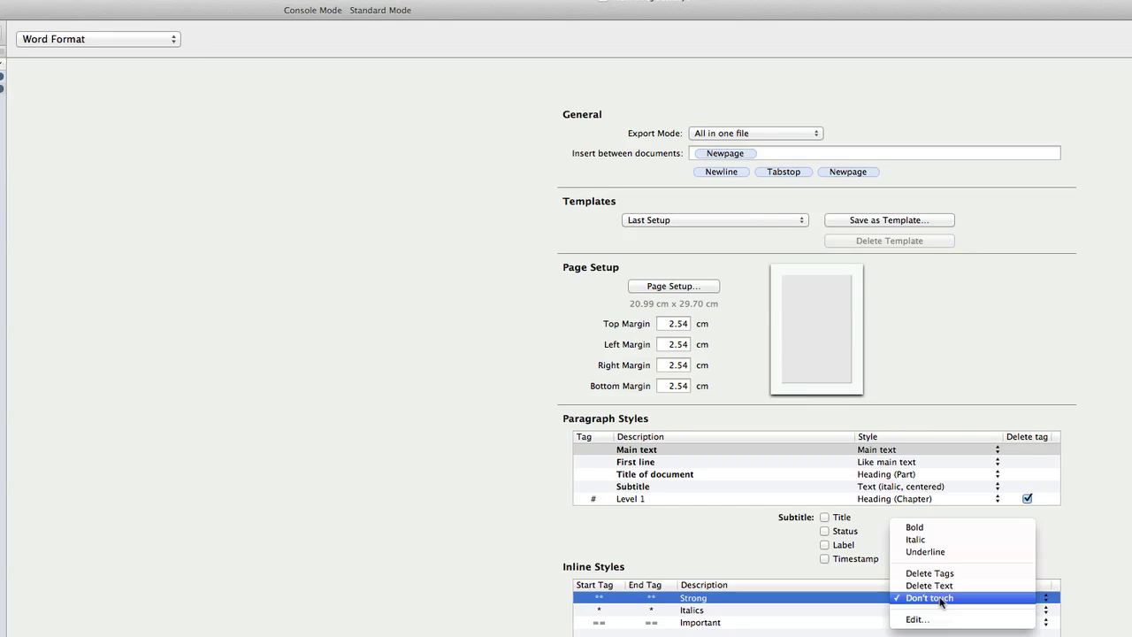
left_click(945, 528)
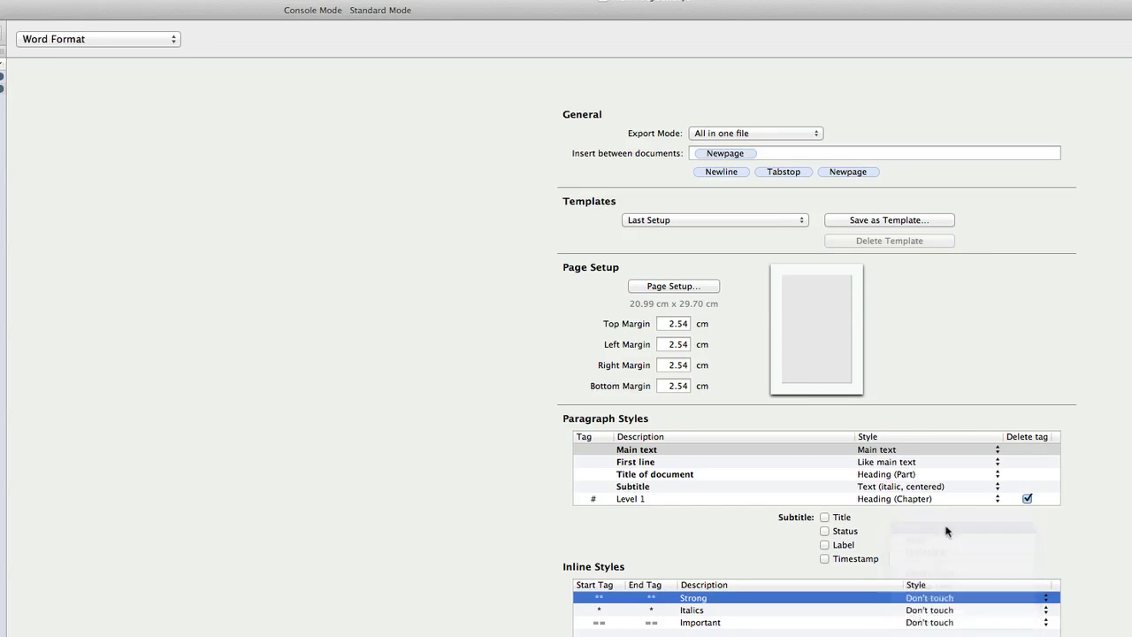
left_click(937, 612)
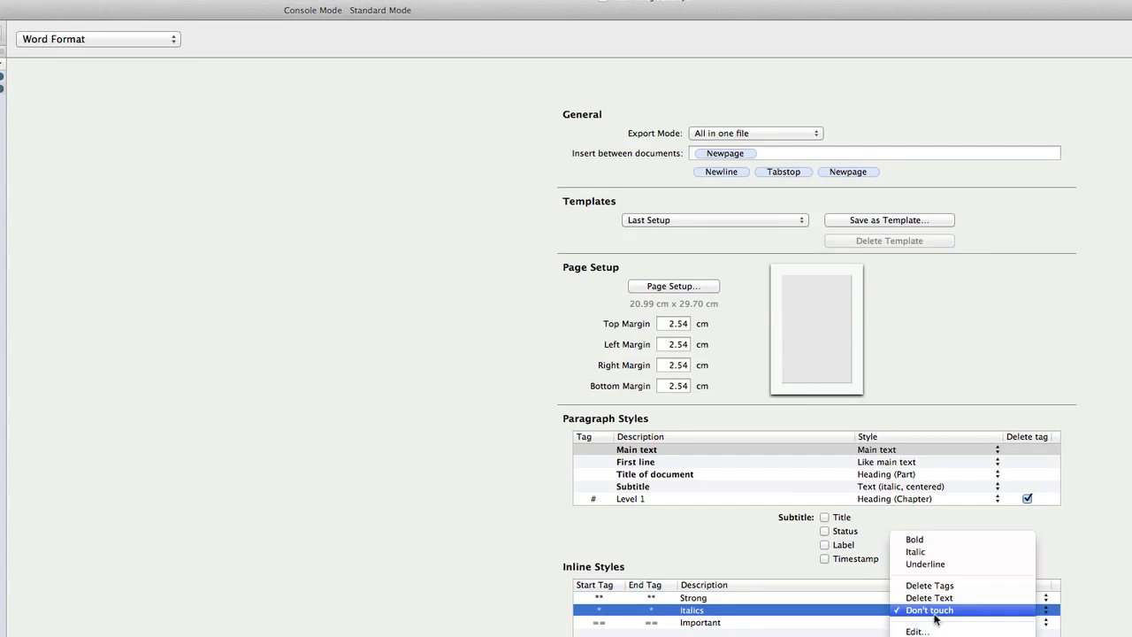
left_click(930, 553)
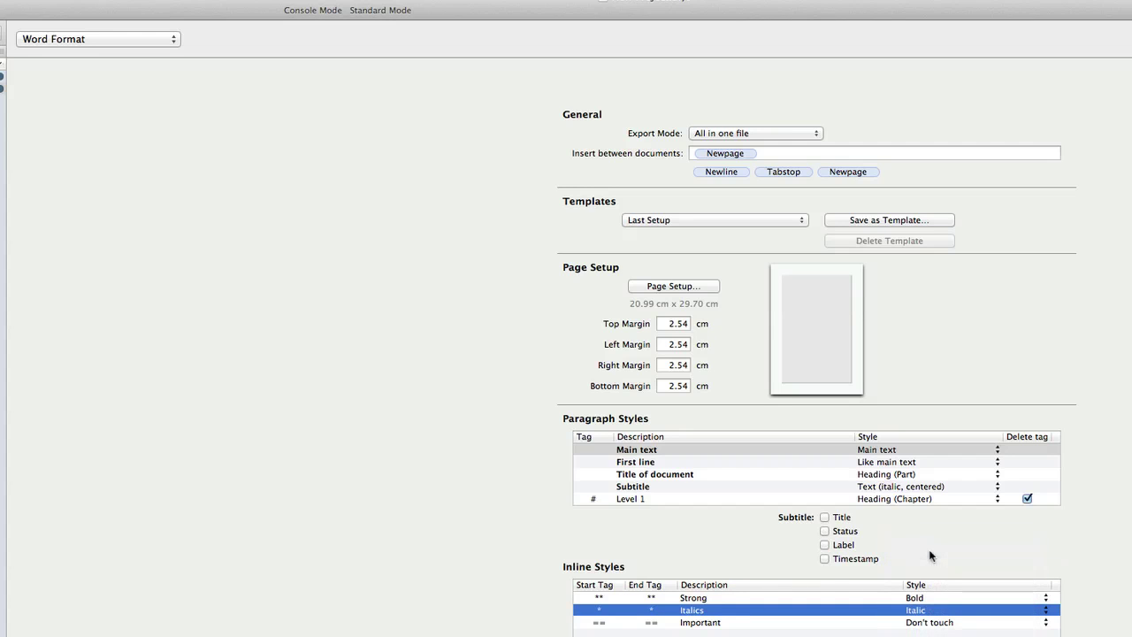
Include title, status, timestamp and label in the exported subtitle.
left_click(823, 517)
left_click(823, 531)
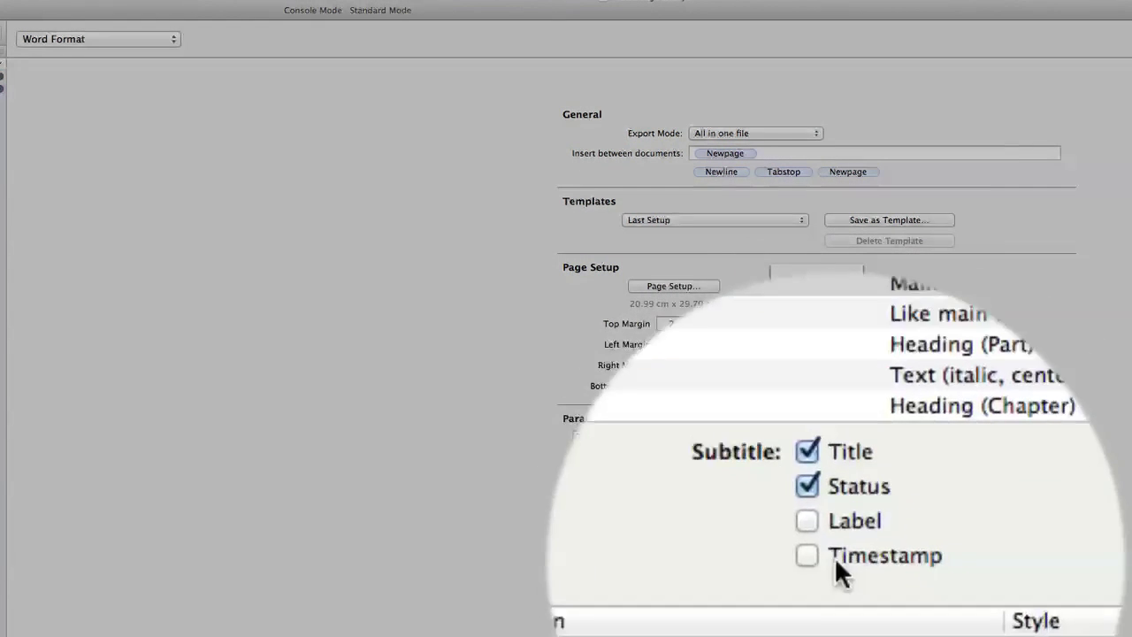
left_click(824, 558)
left_click(825, 545)
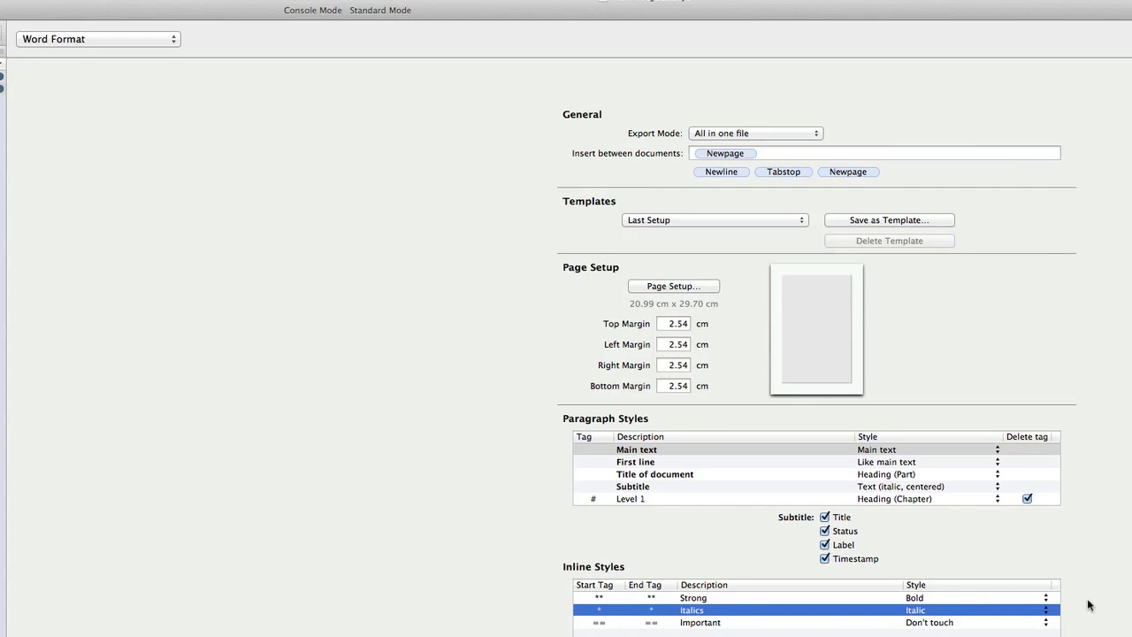
Export the article as drobos.doc, then Quick Look drobos.doc in Finder.
key("Return")
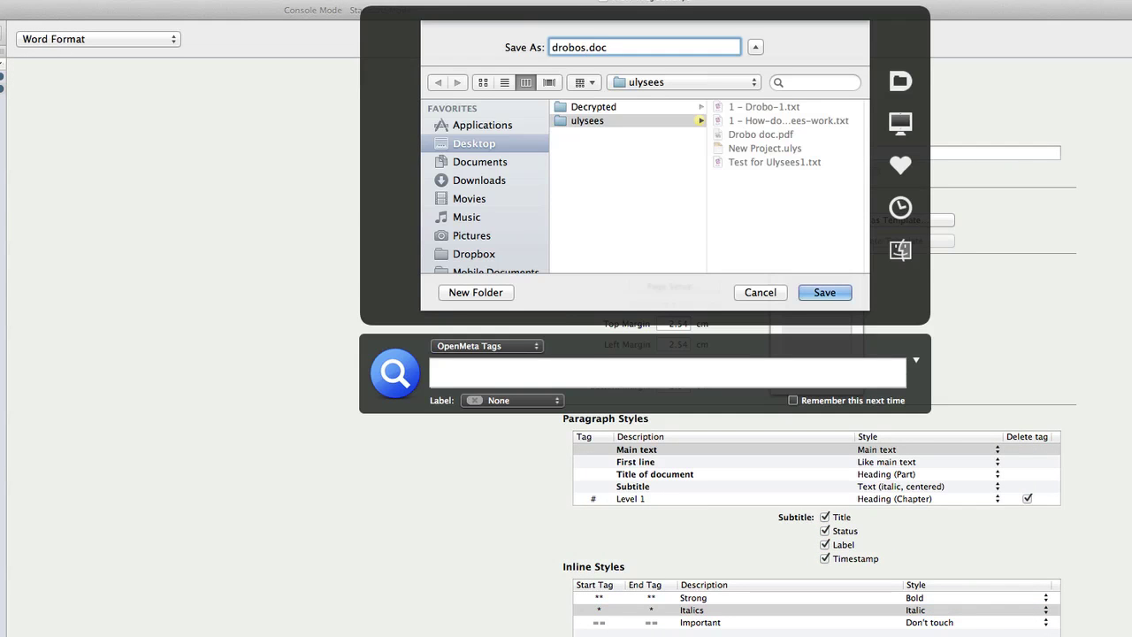
left_click(831, 293)
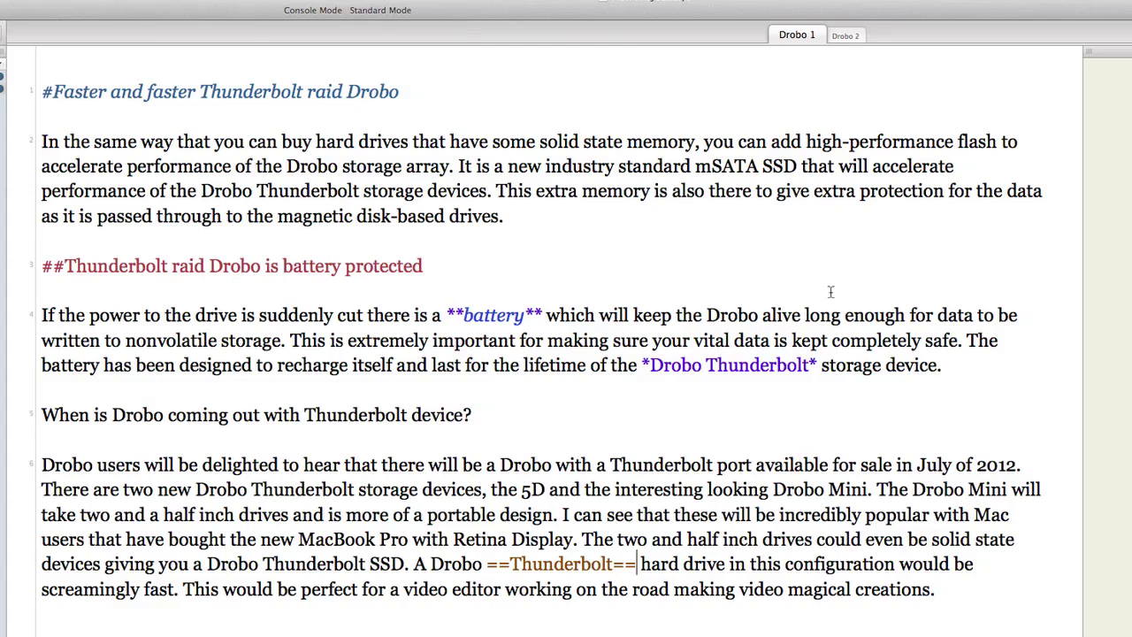
key("super+Tab")
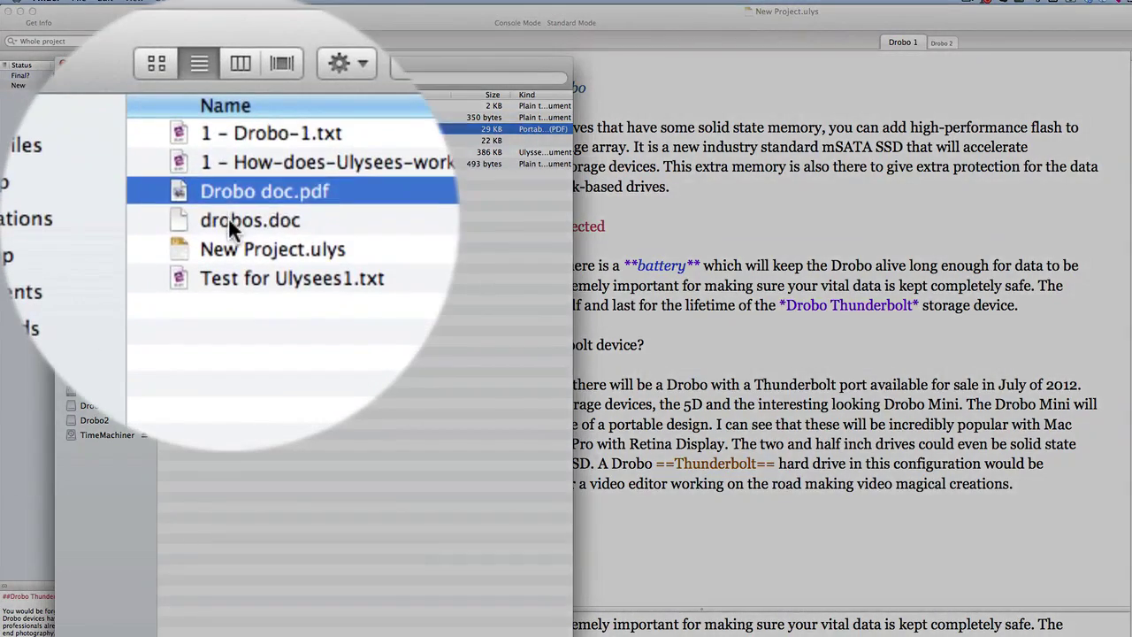
left_click(197, 140)
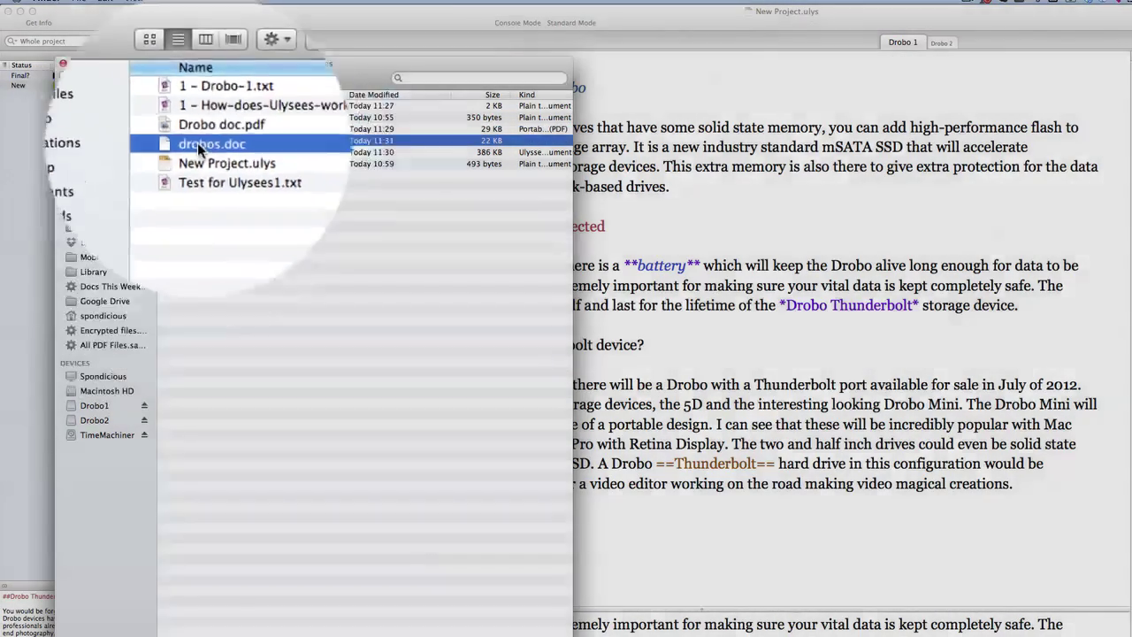
key("space")
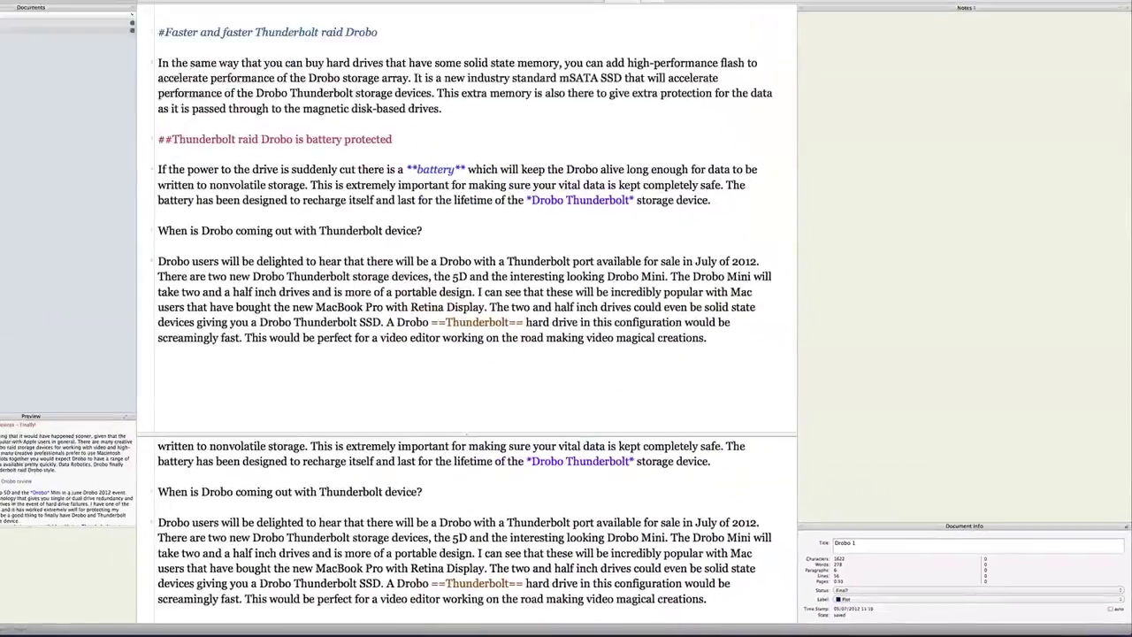
Jump via Bookmarks to the 'Thunderbolt raid Drobo is battery protected' heading and resume editing.
left_click(210, 5)
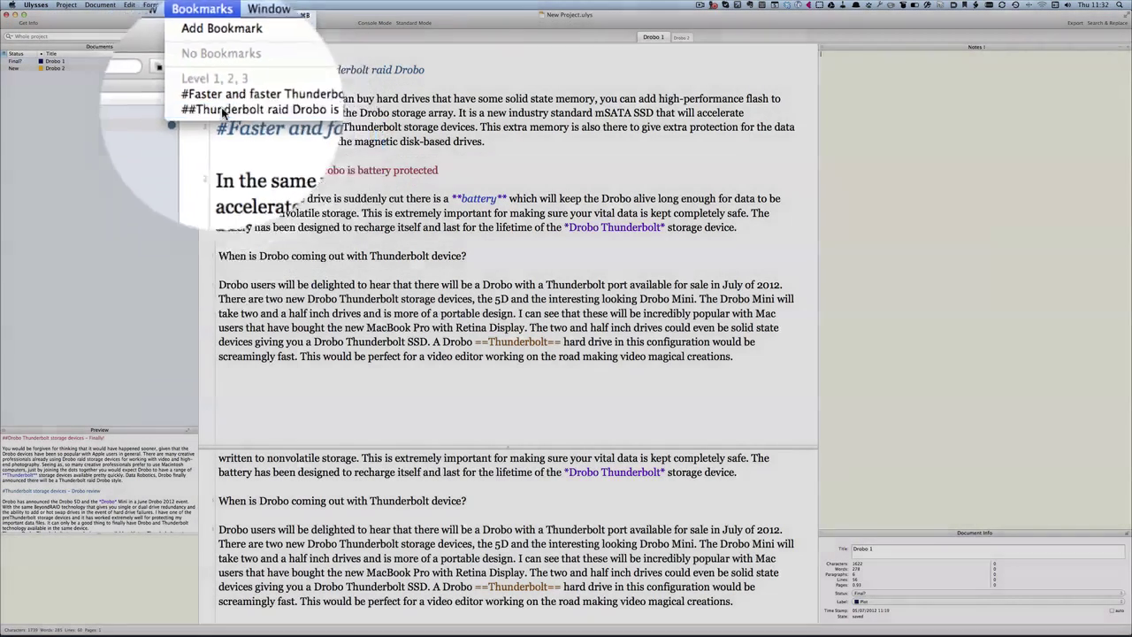
left_click(221, 59)
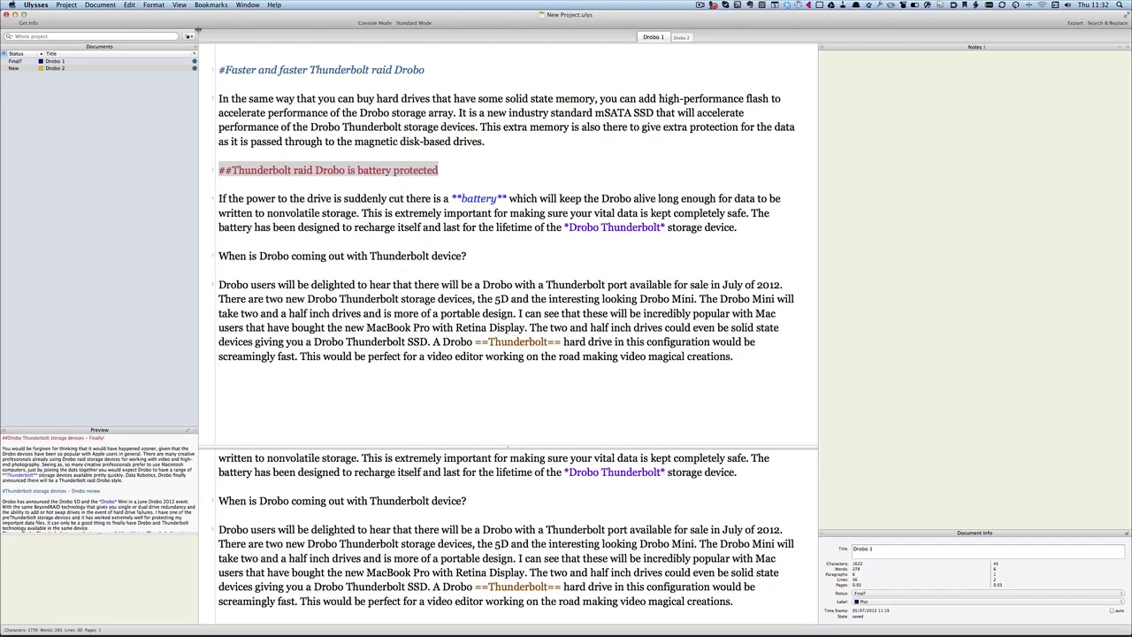
left_click(364, 327)
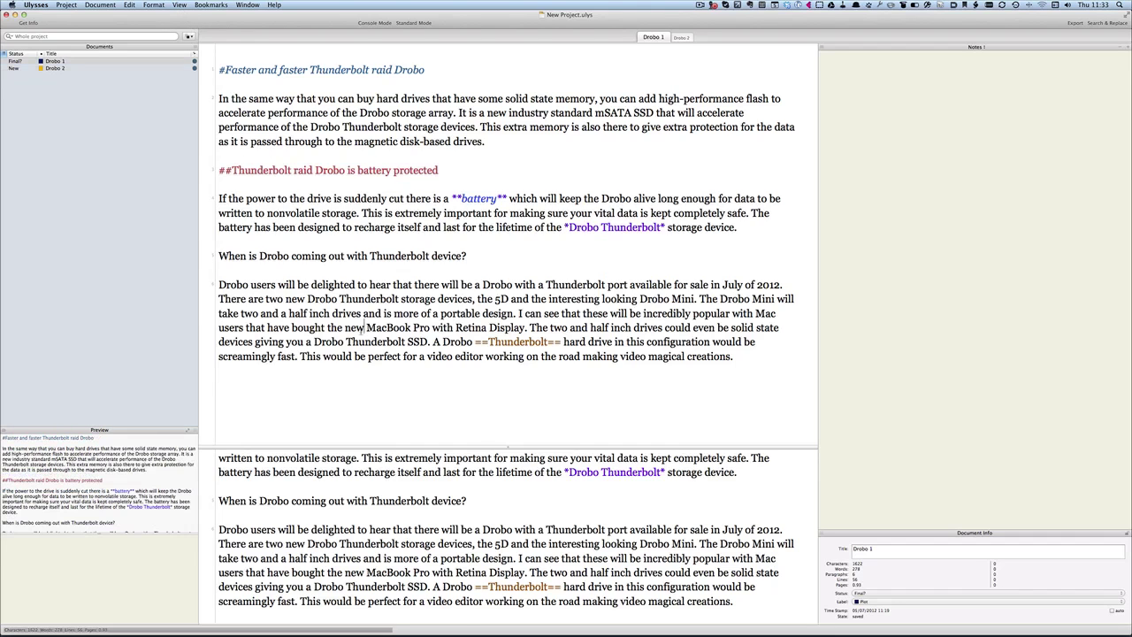